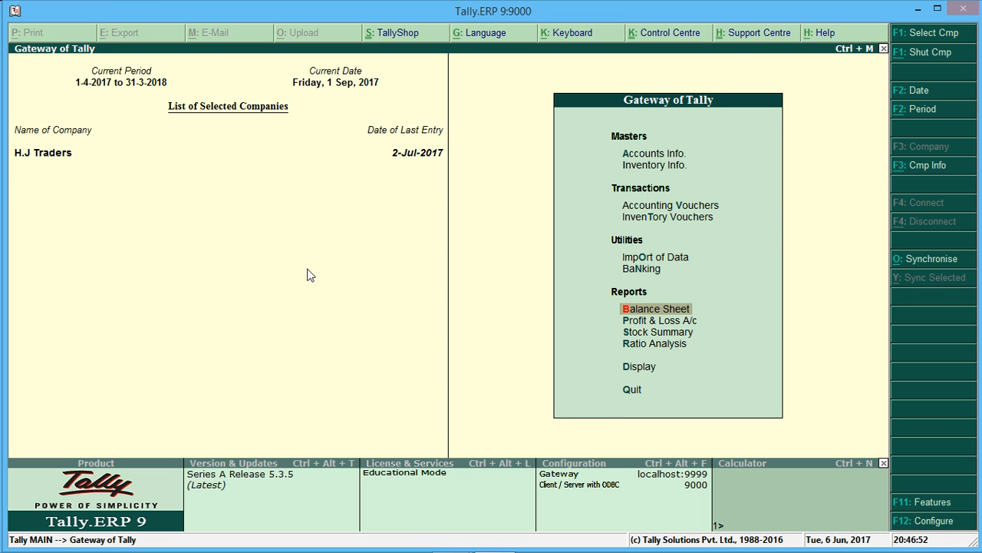
Step: Start a new accounting payment voucher and mark it as post-dated
key(Up)
key(Up)
key(Up)
key(Up)
key(Return)
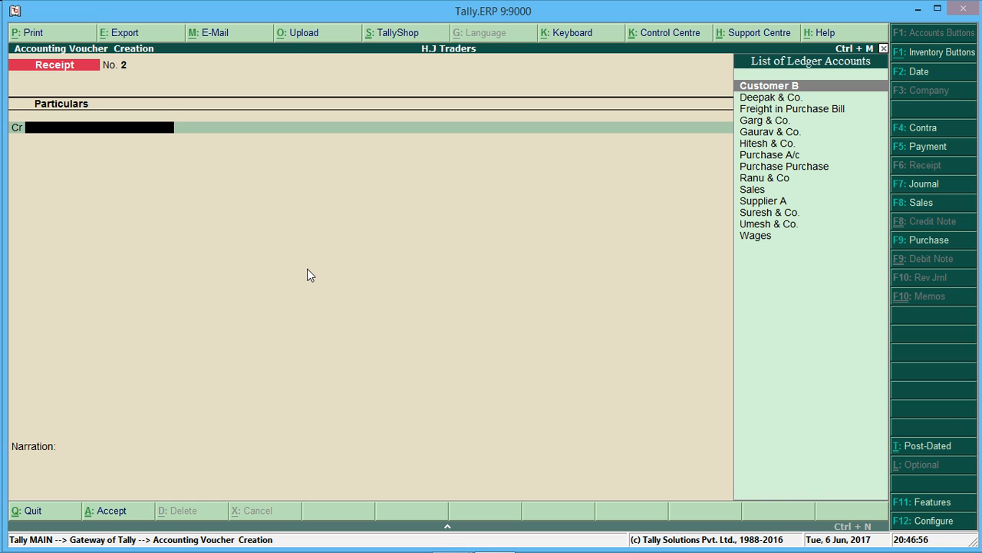
key(F5)
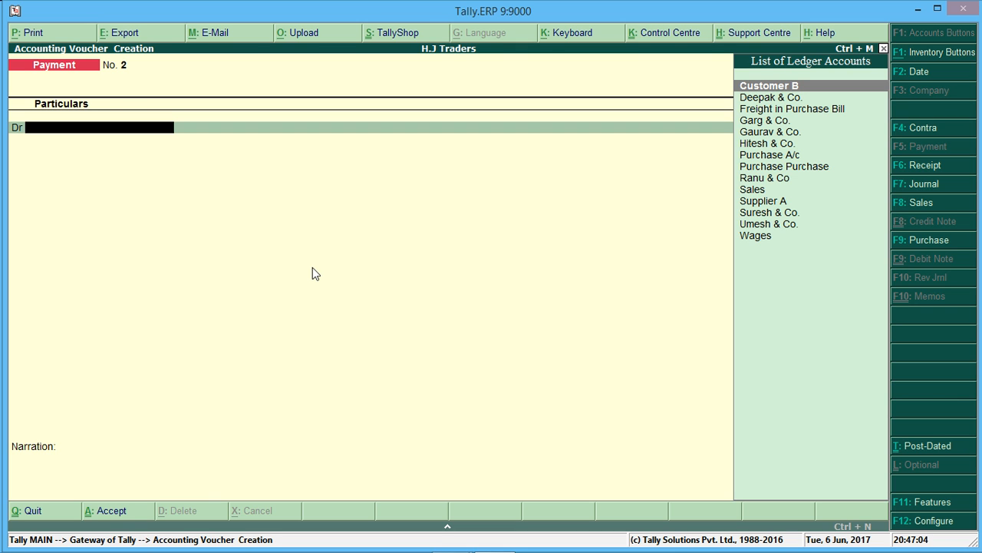
click(916, 451)
Step: Debit Supplier A with 25,000 on account and credit the same amount to Hdfc Ank
text(S)
key(Down)
key(Down)
key(Up)
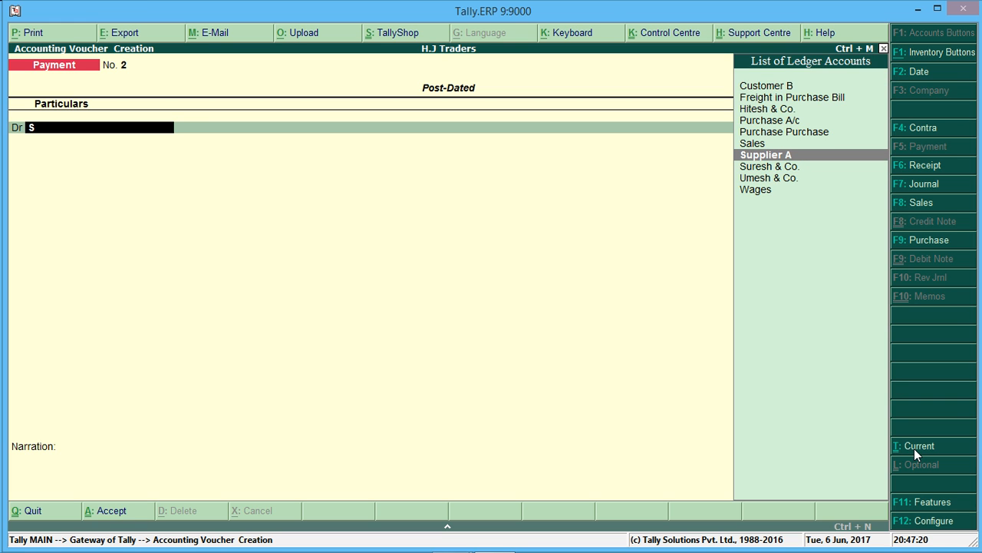
key(Return)
text(25000)
key(Return)
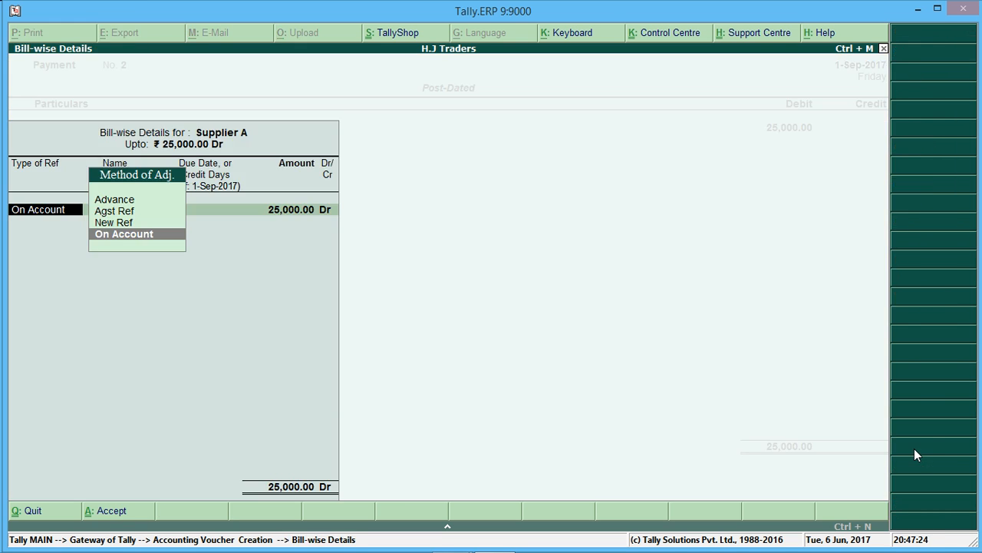
key(Return)
key(Return)
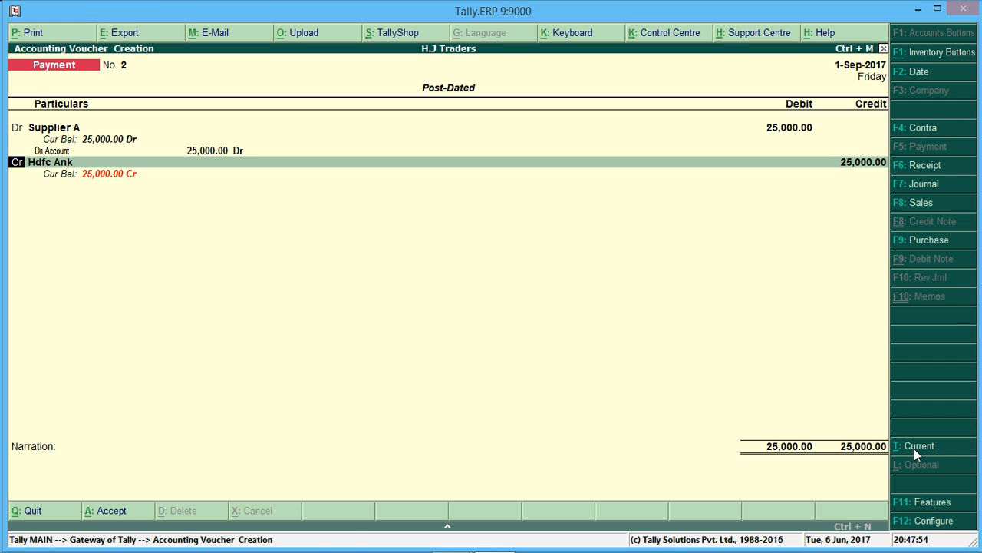
Step: Set the payment voucher's date to 1-10-2017, keeping the entered ledgers and amounts
key(F2)
text(1-10-2017)
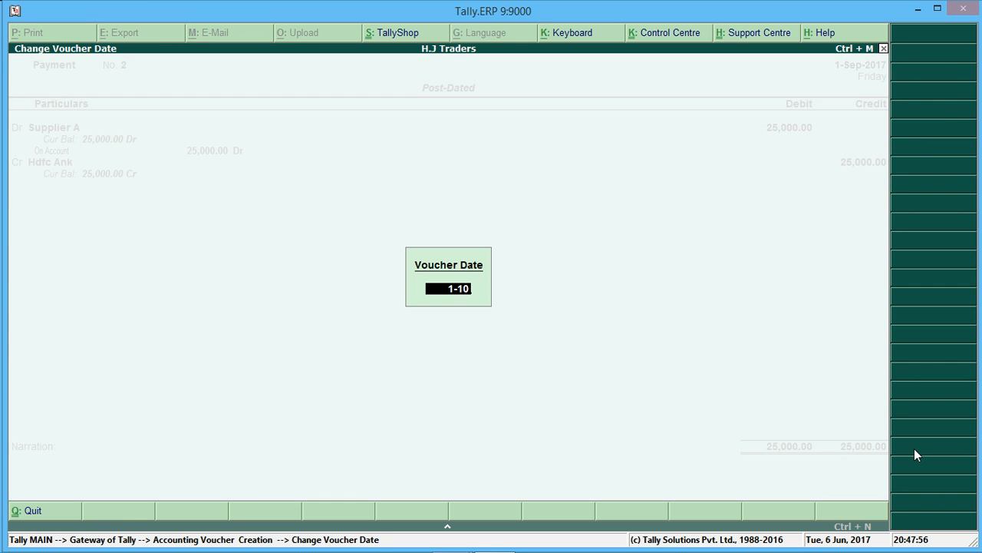
key(Return)
key(Return)
key(Return)
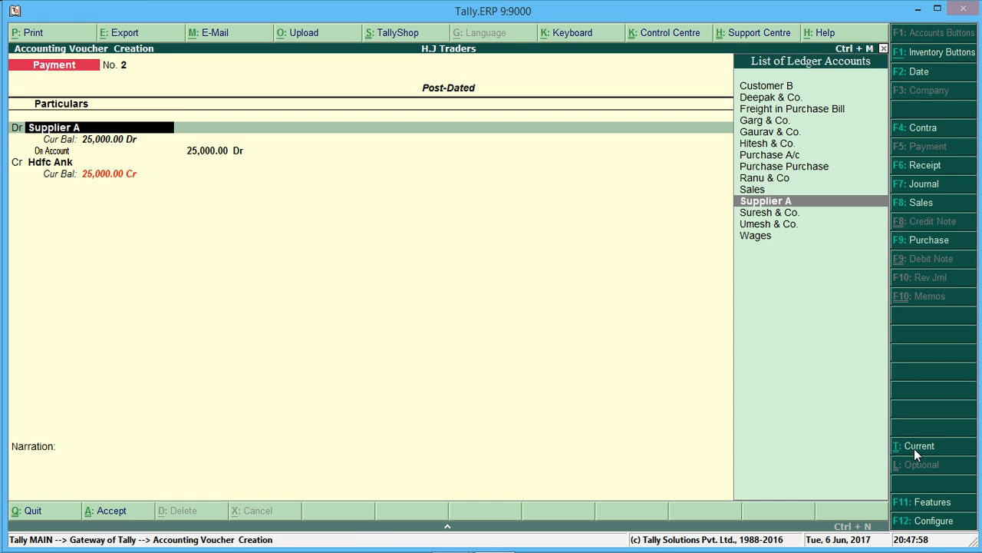
key(Return)
key(Return)
key(Return)
key(Return)
key(Return)
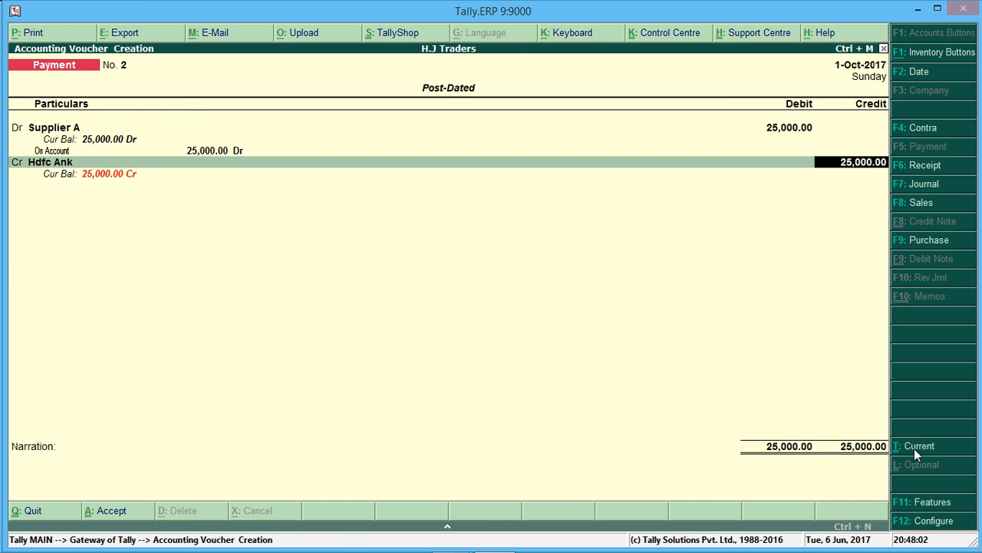
key(Return)
key(Escape)
key(BackSpace)
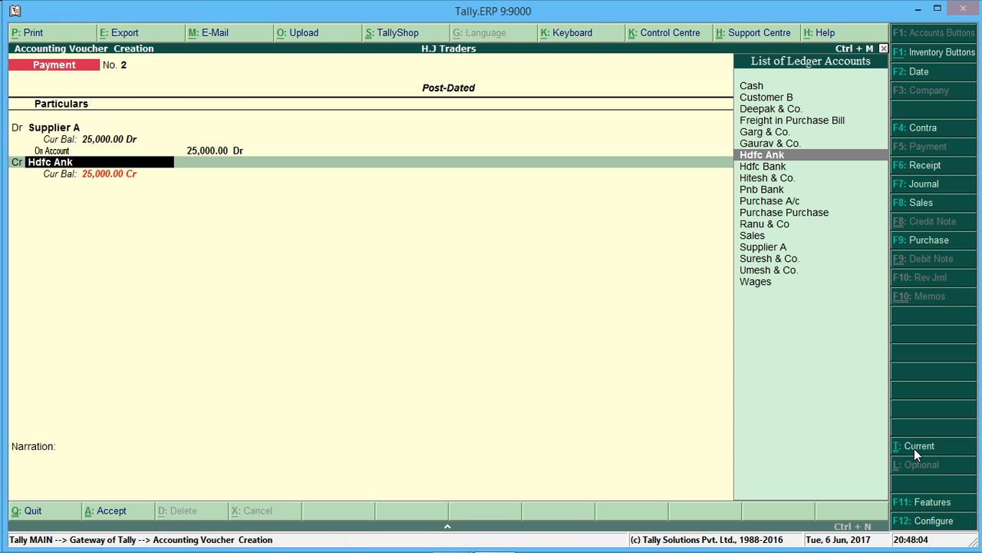
key(F12)
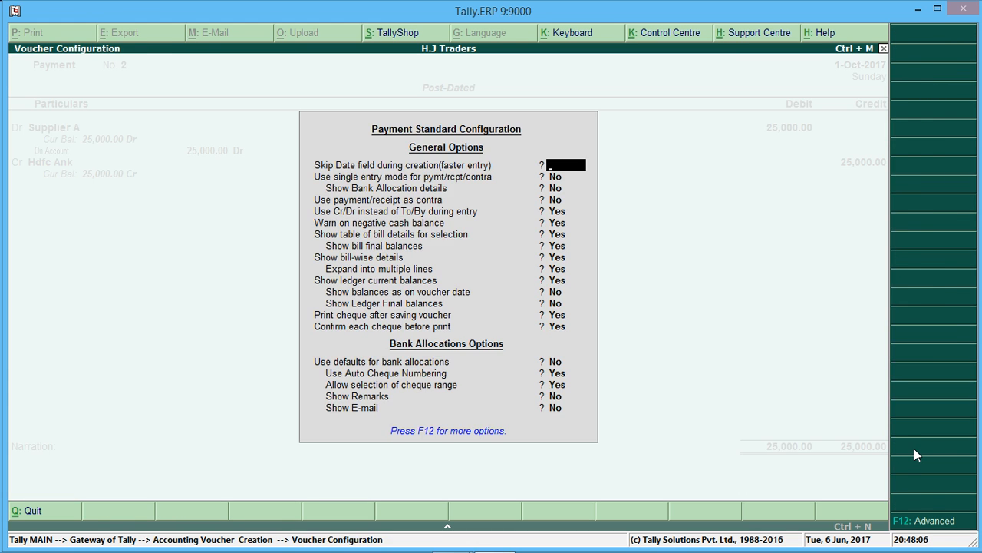
key(Escape)
Step: Allocate the Hdfc Ank credit to a cheque favouring Supplier A, with instrument number 1201 and no cheque range
key(Return)
key(Return)
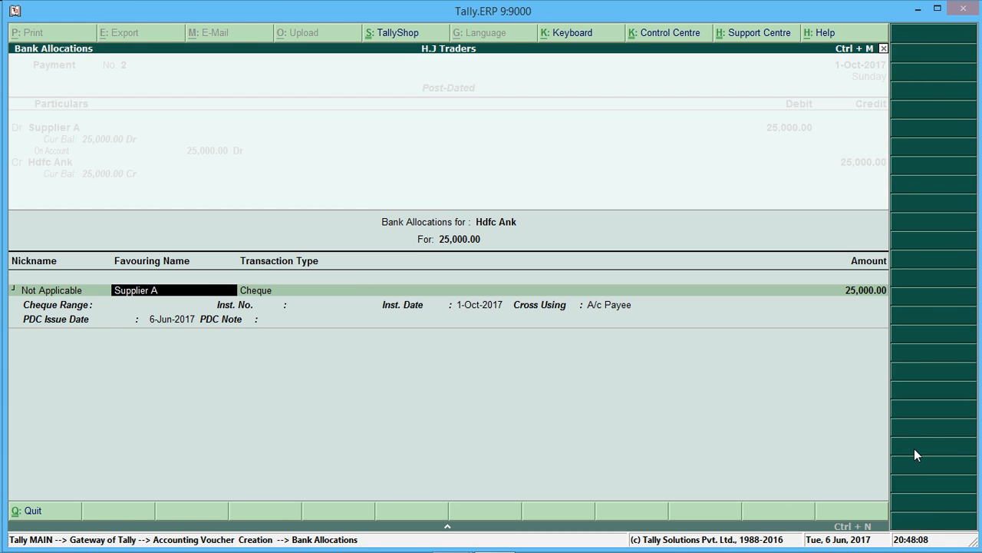
key(Return)
key(Return)
key(Return)
text(1201)
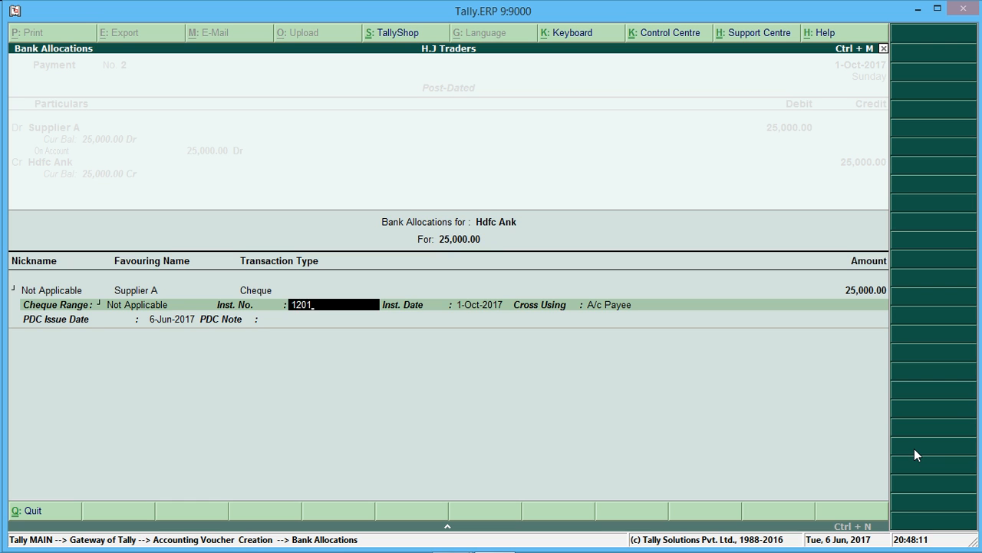
key(Return)
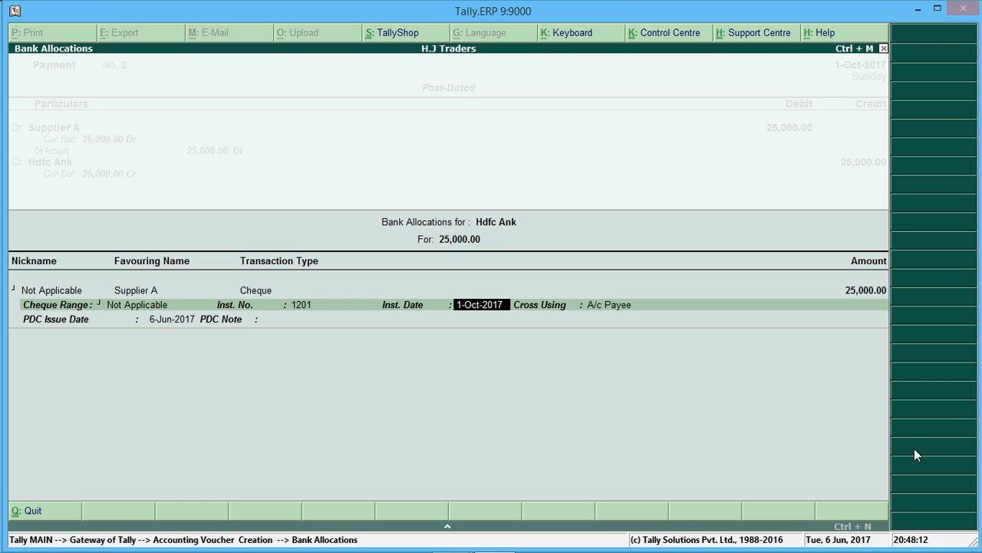
Step: Keep the cheque's instrument date and crossing, and set the PDC issue date to 2-9-2017
key(Return)
key(Return)
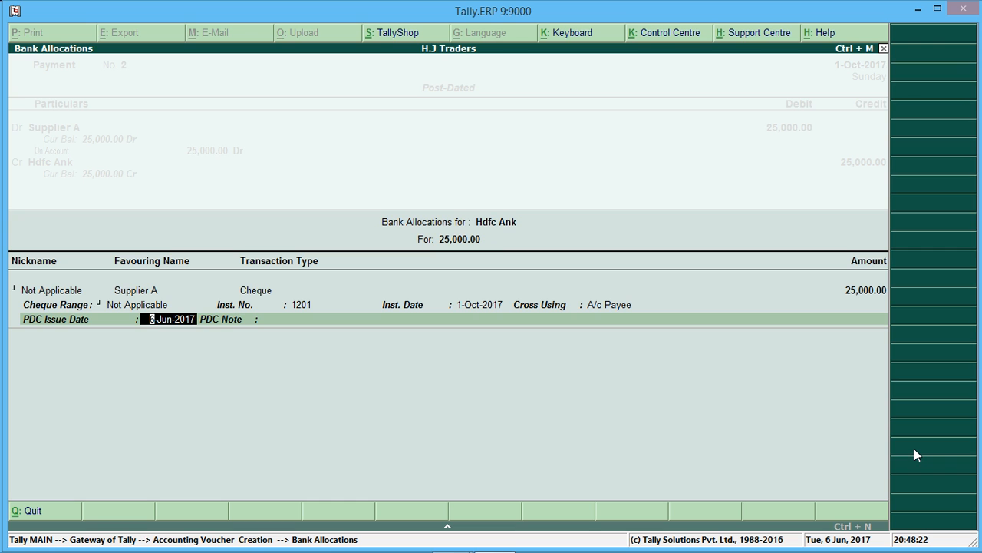
key(BackSpace)
text(2-9-2017)
key(Return)
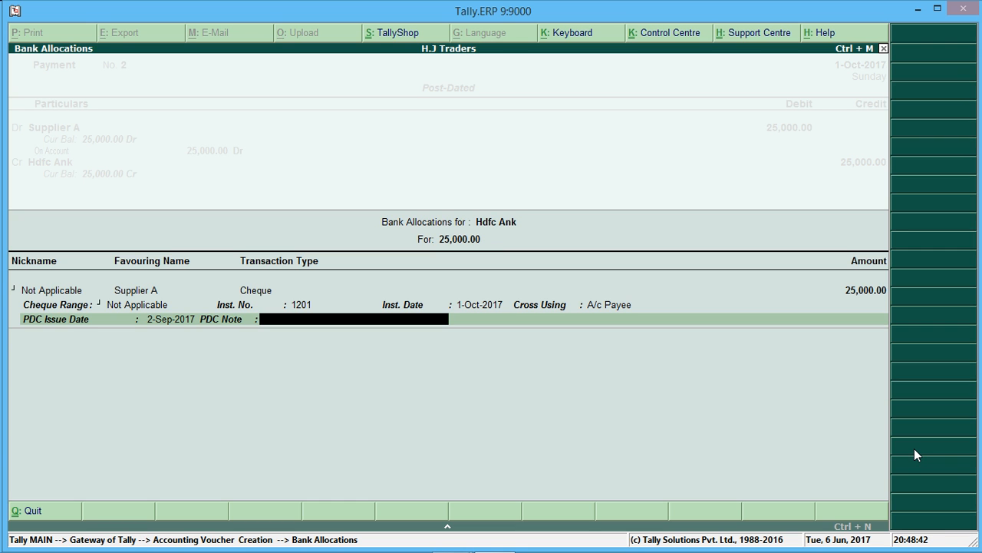
Step: Enter the PDC note "Post Cheque Paid" and save the payment voucher
text(Post Cheque)
key(BackSpace)
key(BackSpace)
text(que N)
key(BackSpace)
text(Paid)
key(Return)
key(Return)
key(Return)
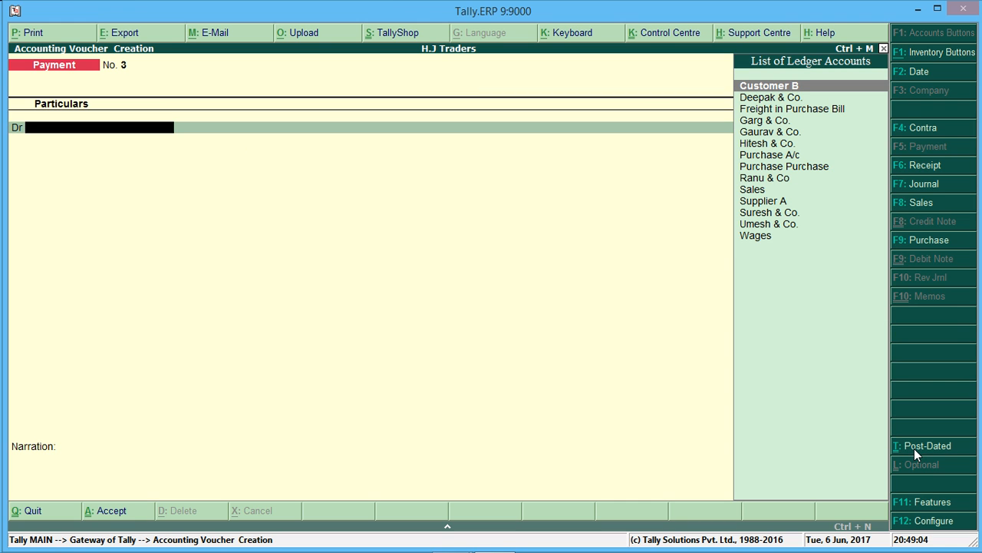
Step: Start a post-dated receipt voucher and set its date to 1-11-2017
key(F6)
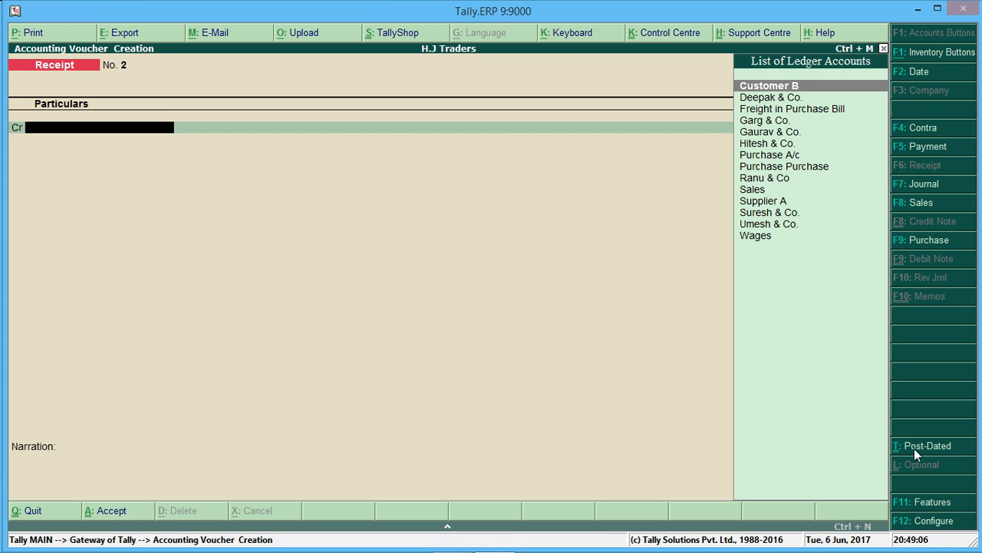
click(922, 447)
key(F2)
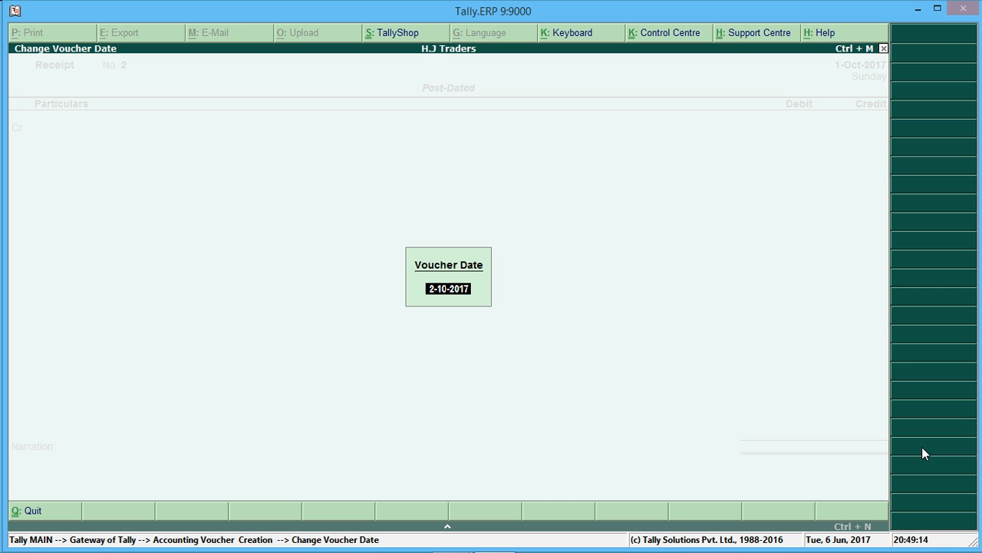
text(1-11-2017)
key(Return)
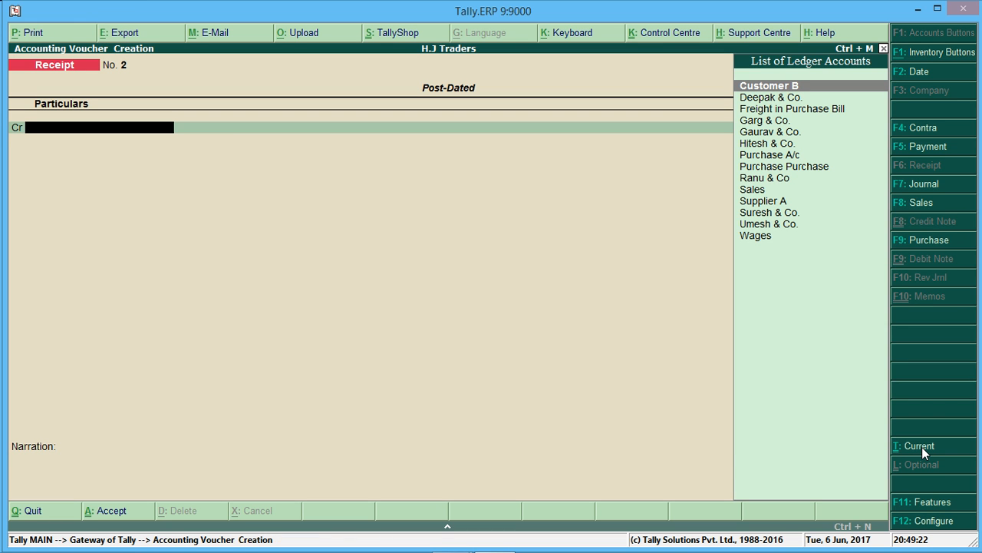
Step: Credit Customer B with 30,000 on account and debit the same amount to Pnb Bank
key(Return)
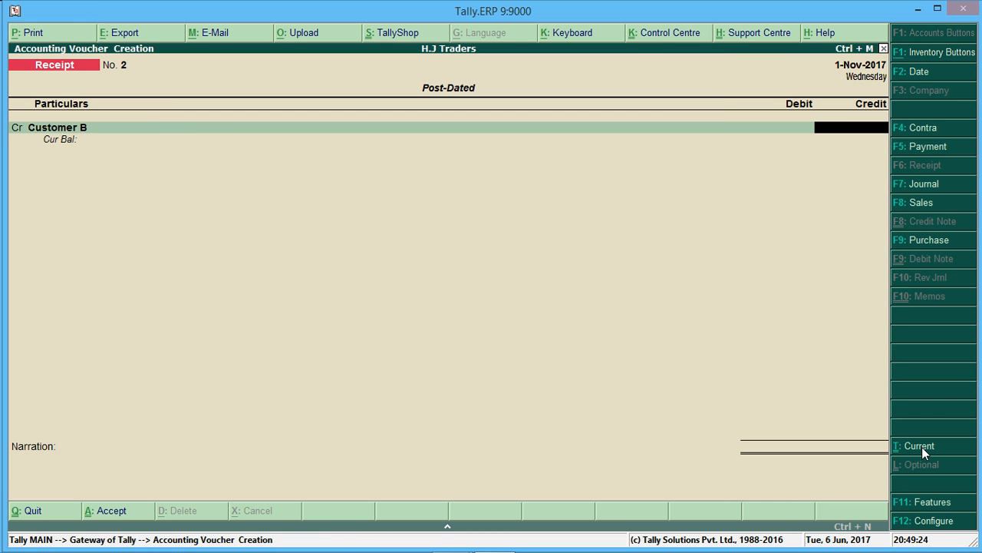
text(3000)
key(Return)
key(Return)
key(Return)
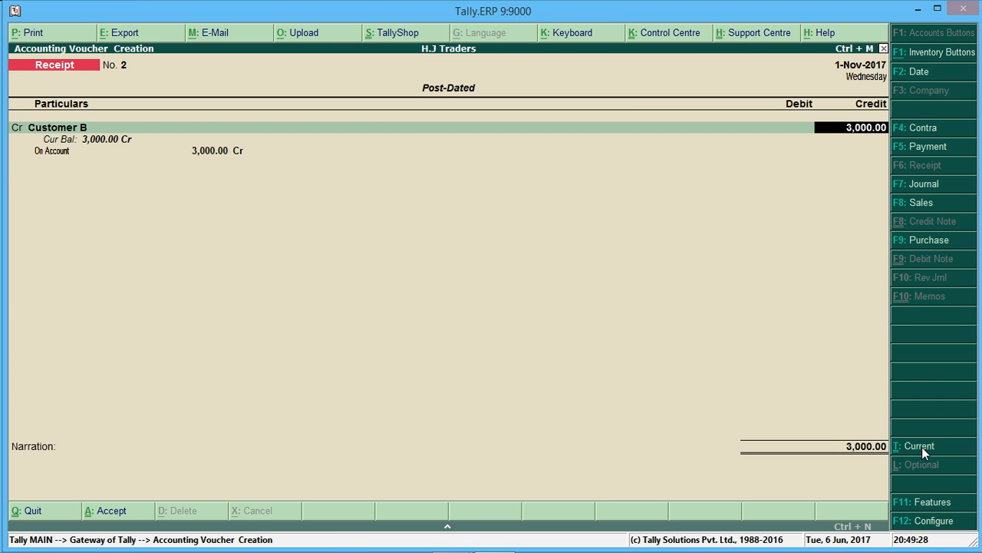
text(0000)
key(Return)
key(Return)
key(Return)
key(Return)
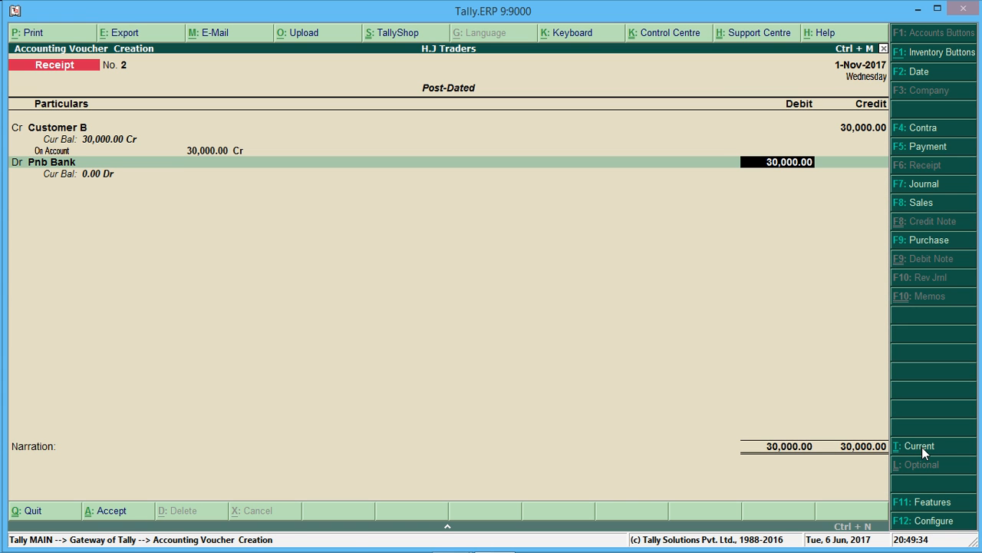
Step: Allocate the Pnb Bank debit to a Cheque/DD from Customer B with instrument number 11201
key(Return)
key(Return)
key(Return)
key(Return)
key(BackSpace)
text(1120)
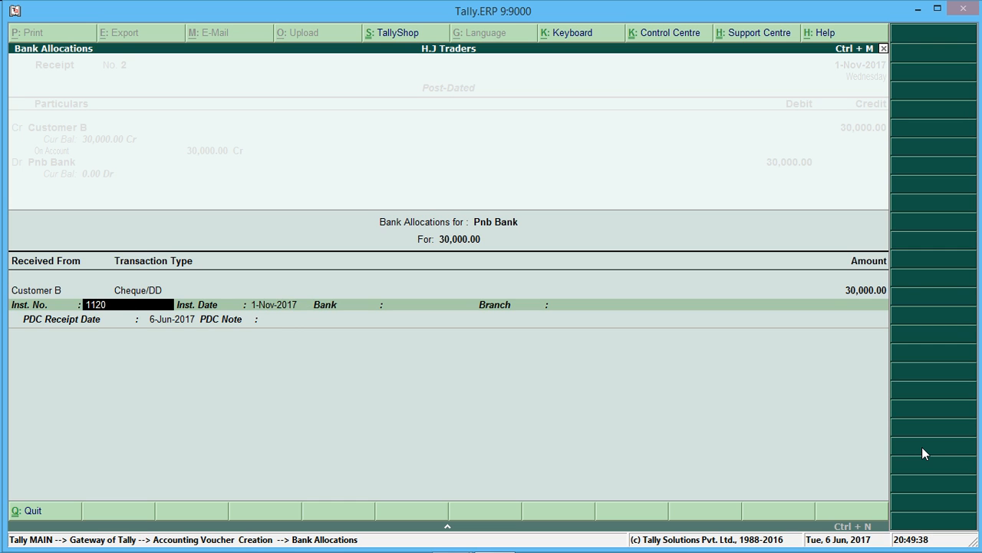
text(1)
key(Return)
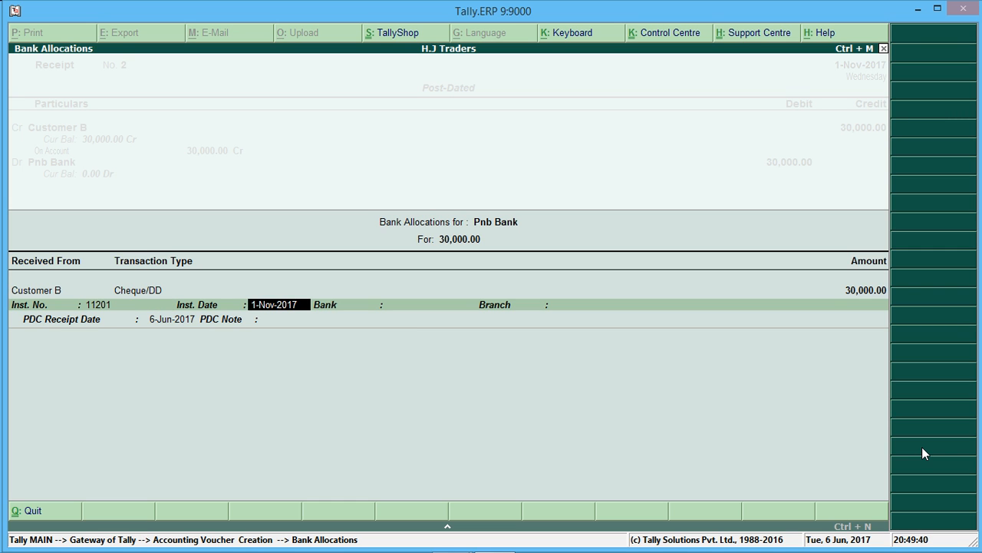
Step: Keep the instrument date and enter the cheque's bank as Pnb Bank and its branch as Ambala City
key(Return)
text(Pnb Bank)
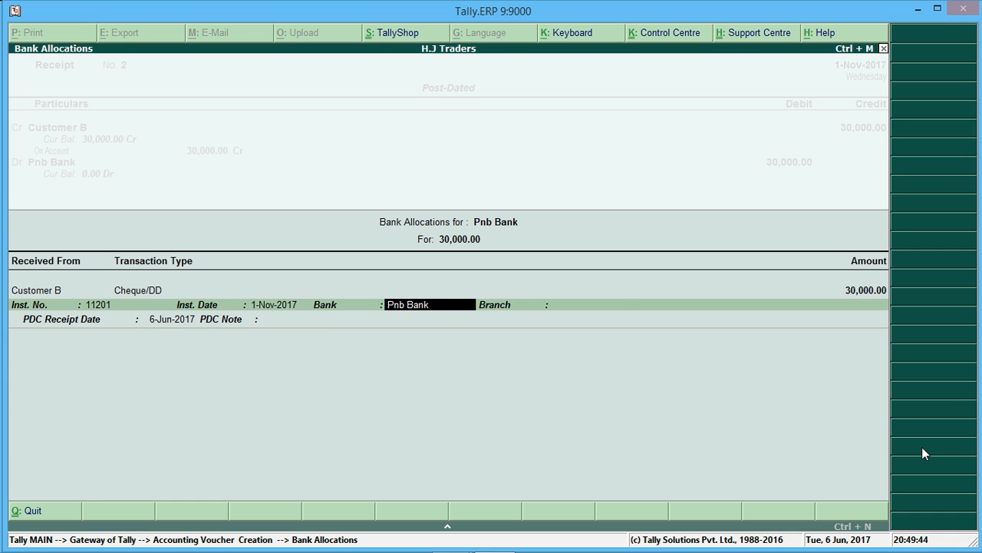
key(Return)
text(Am)
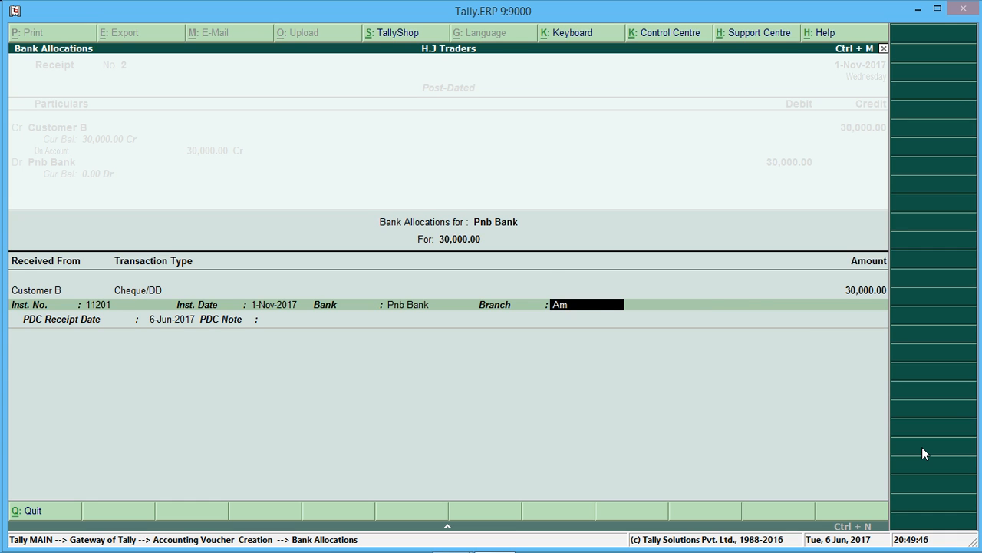
text(bala City)
key(Return)
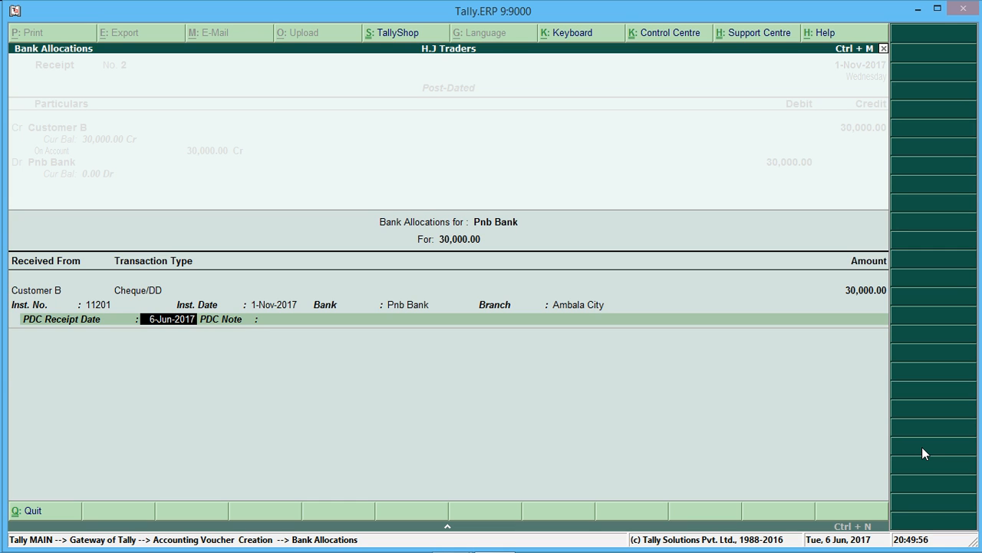
Step: Set the PDC receipt date to 2-10-2017, leave the note empty and save the receipt voucher
key(BackSpace)
text(2-10-2017)
key(Return)
key(Return)
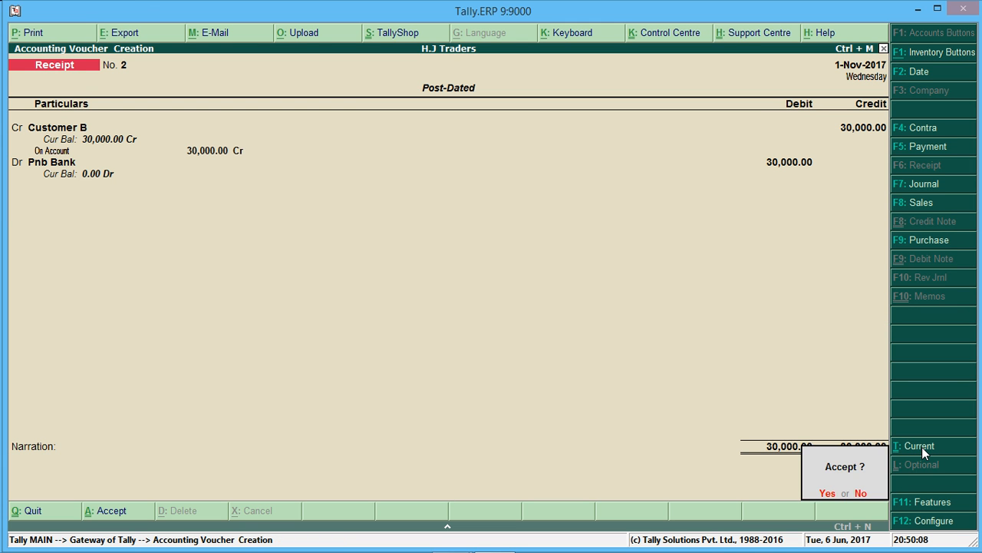
key(Return)
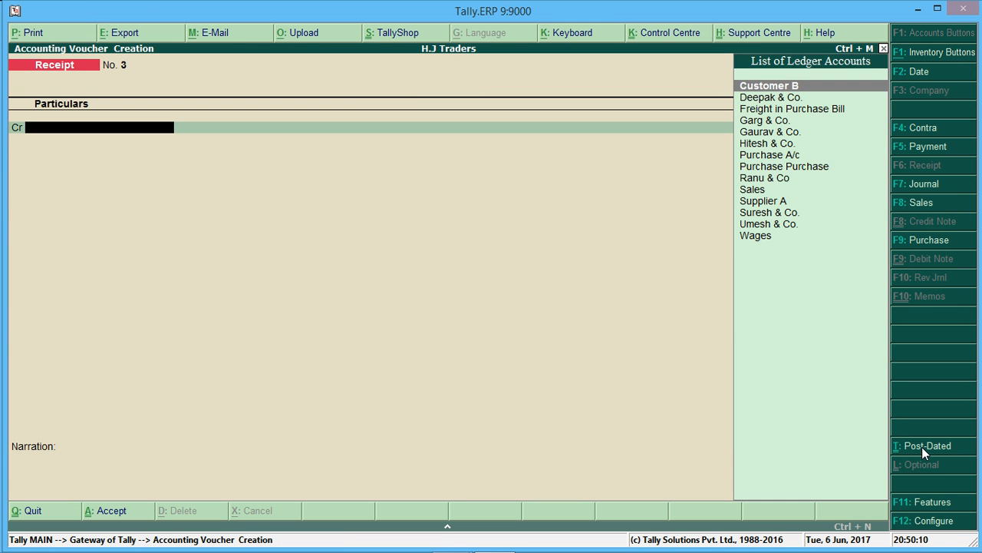
Step: Leave voucher entry and open the Day Book report
key(Escape)
key(Escape)
key(Escape)
key(Down)
key(Down)
key(Down)
key(Down)
key(Down)
key(Down)
key(Down)
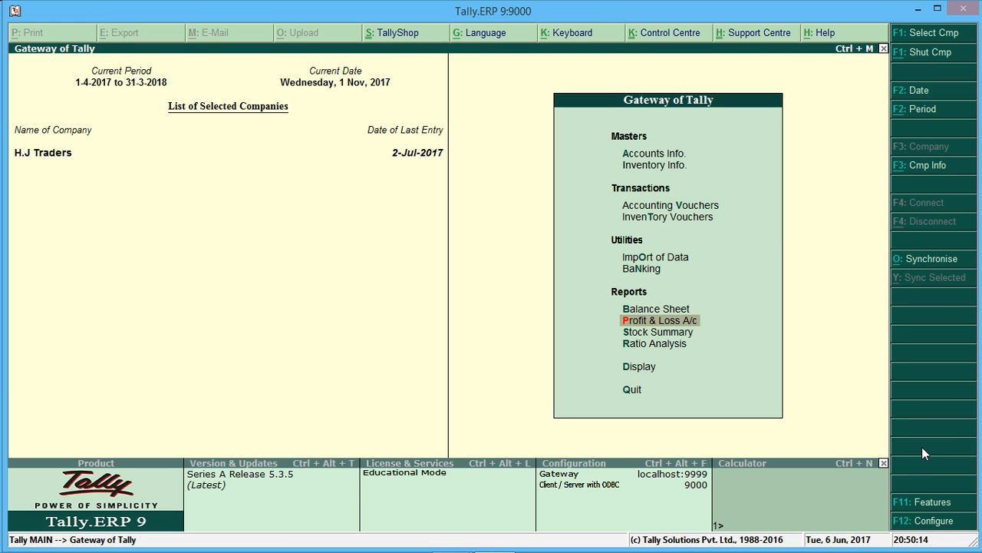
key(Down)
key(Return)
key(Down)
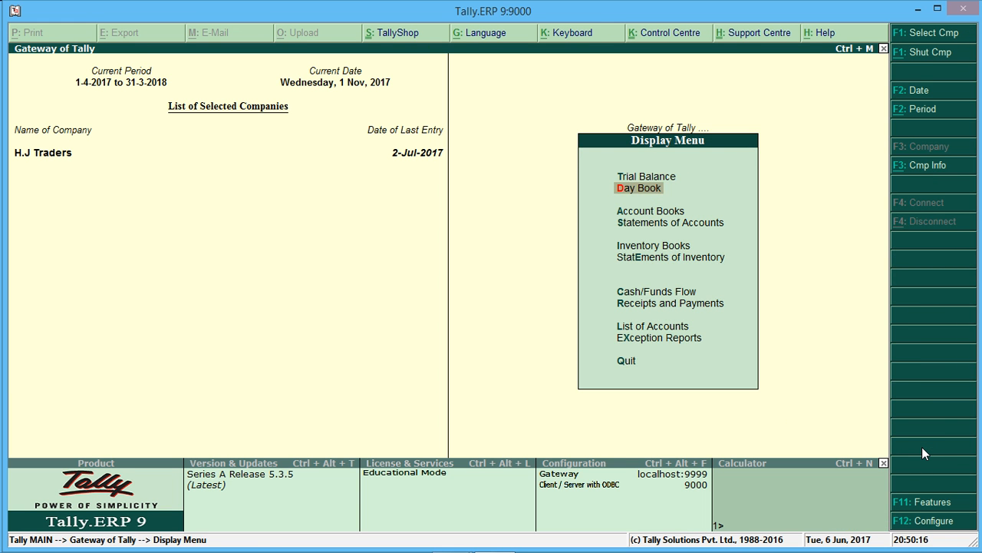
key(Return)
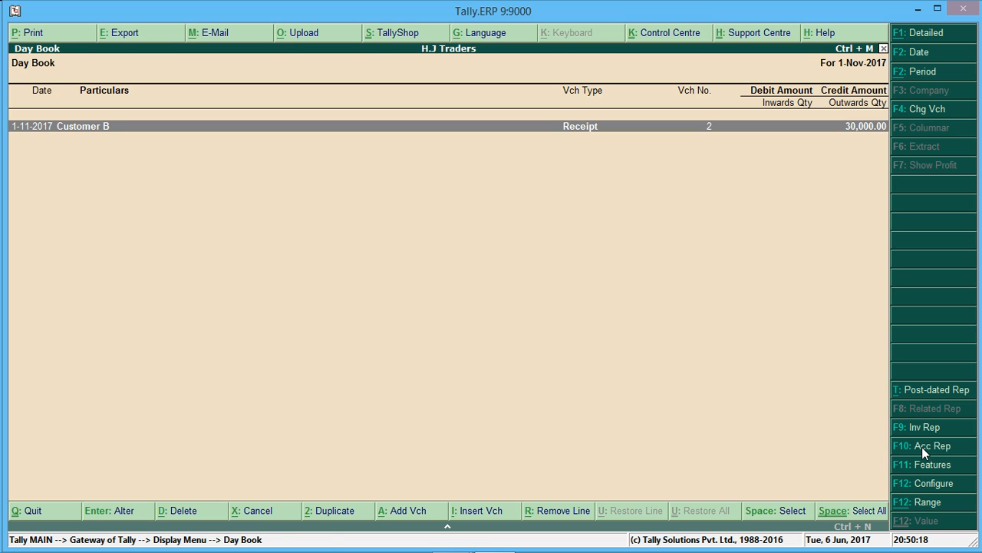
Step: Set the Day Book period from 1-4-2017 to 31-3-2018
key(F2)
text(1-4-2017)
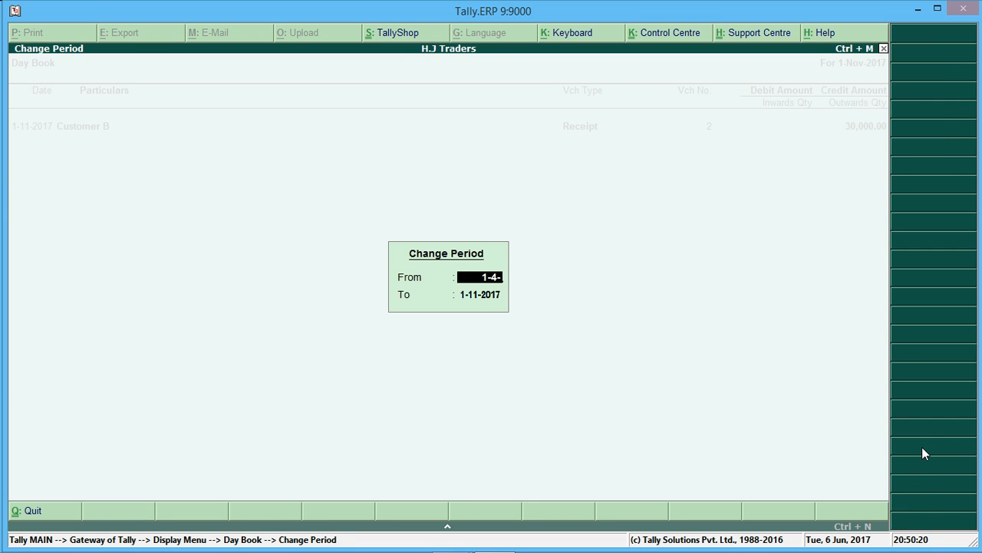
key(Return)
text(31-3-2018)
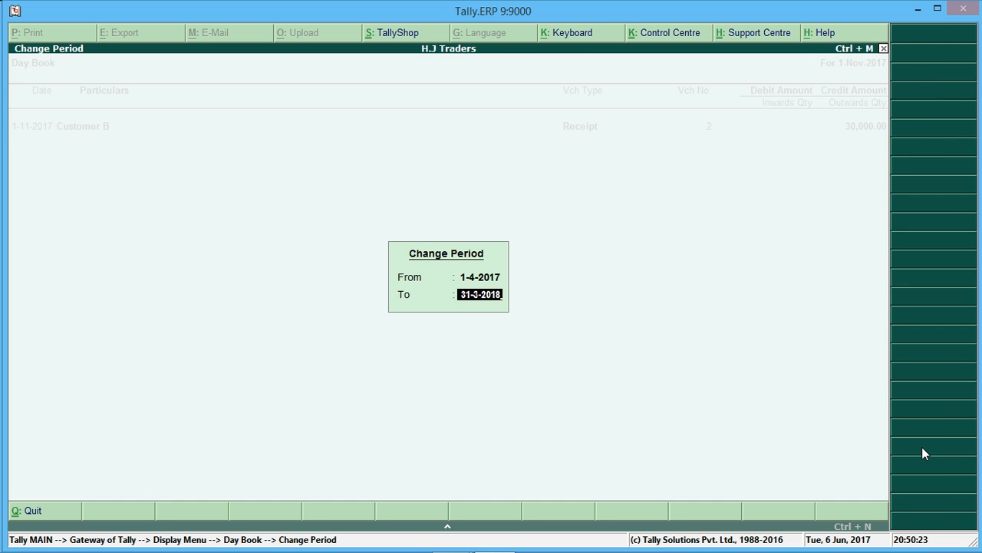
key(Return)
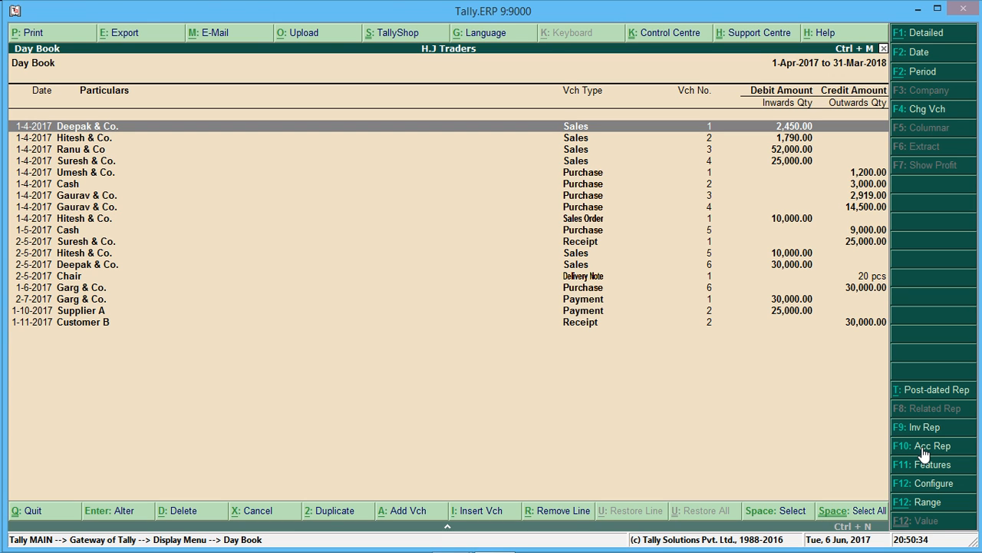
Step: Open the post-dated transactions report and view the bank alteration choices for the Supplier A cheque without choosing one
click(909, 397)
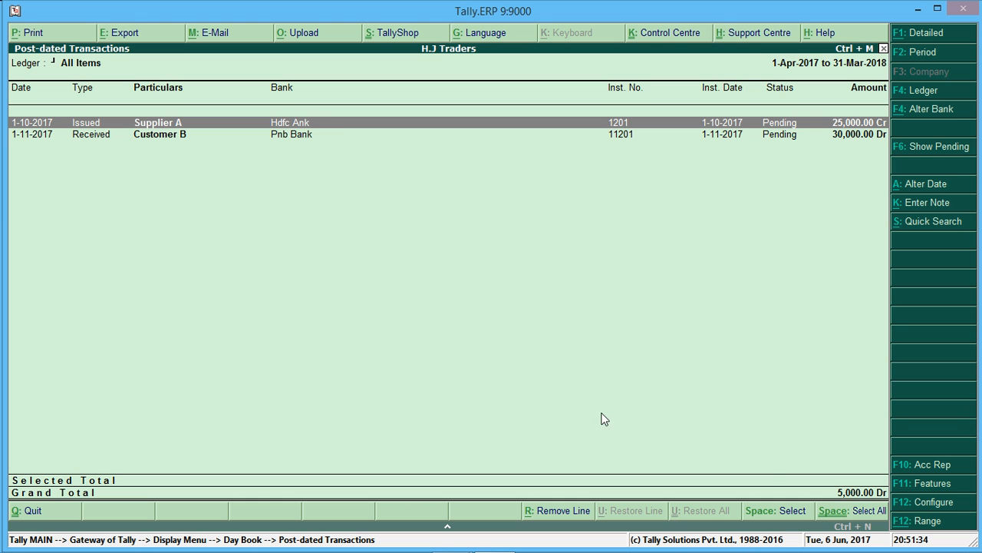
click(778, 512)
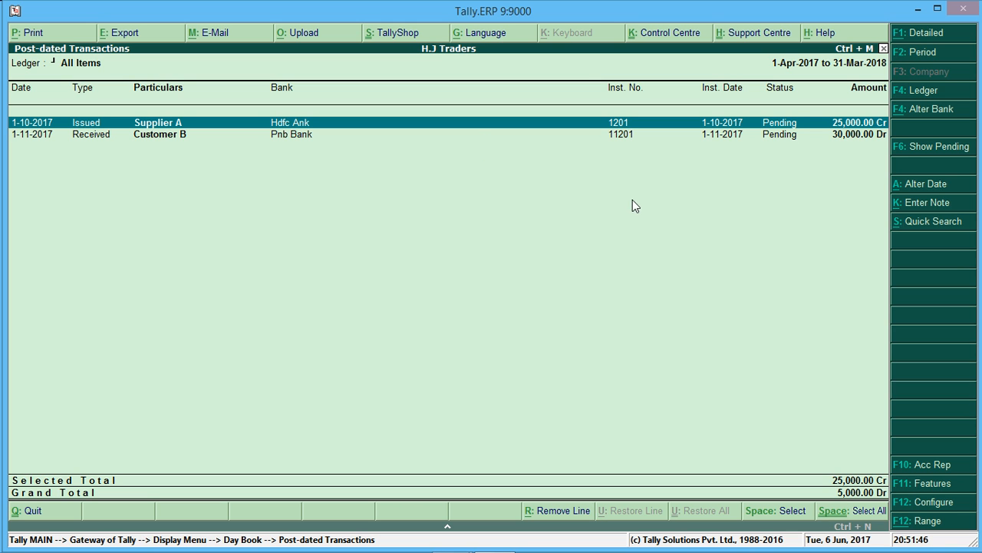
click(928, 111)
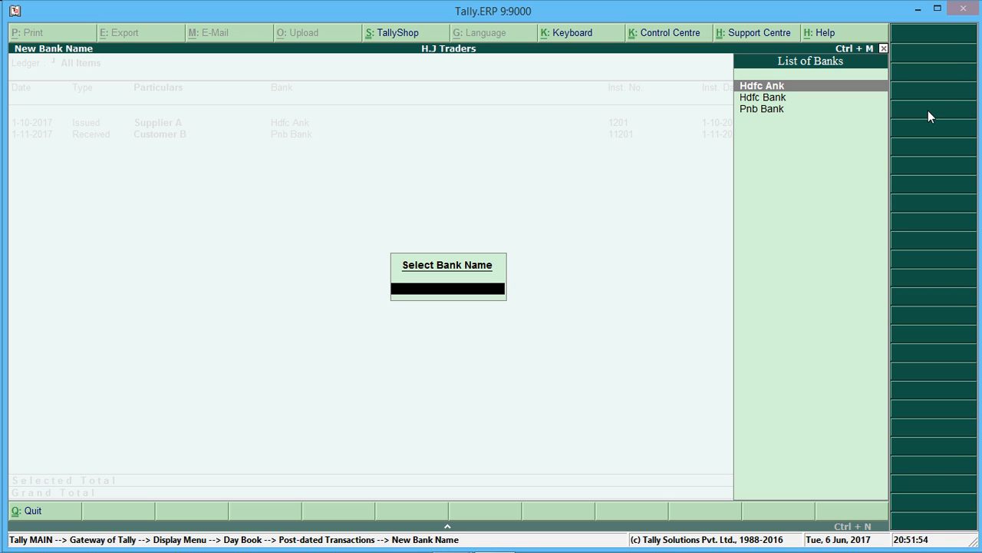
key(Escape)
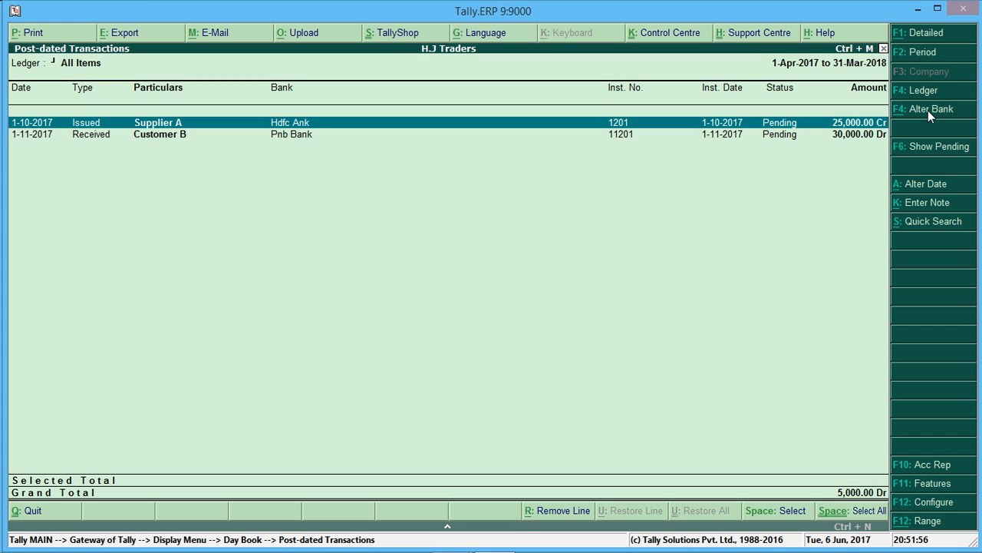
Step: Select both post-dated cheques, view the bank alteration choices without picking one, and return to the Day Book
key(space)
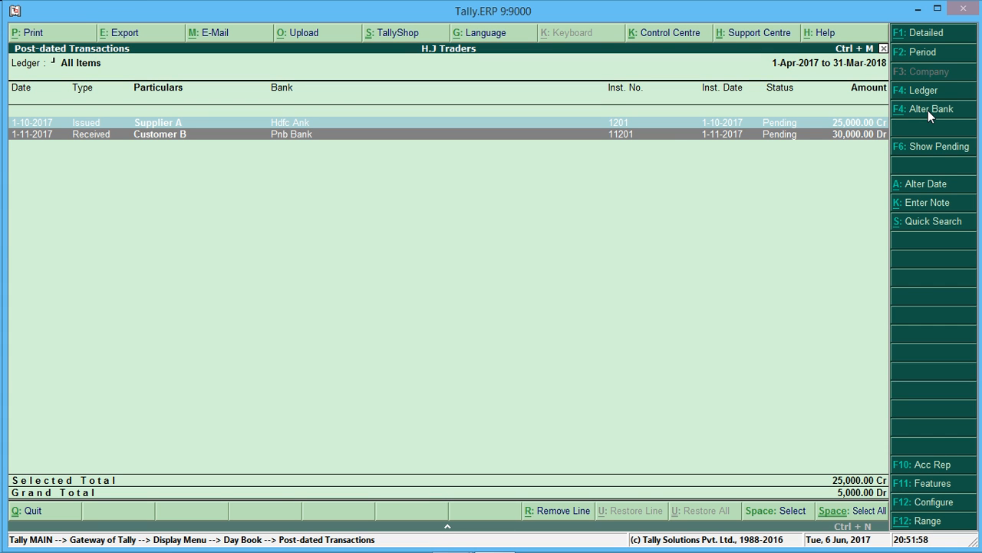
click(754, 511)
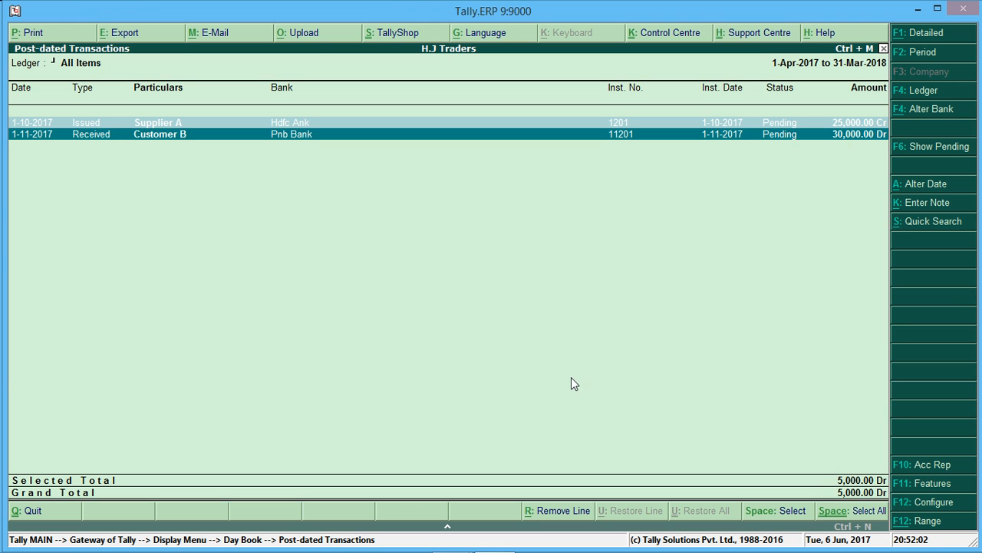
click(920, 114)
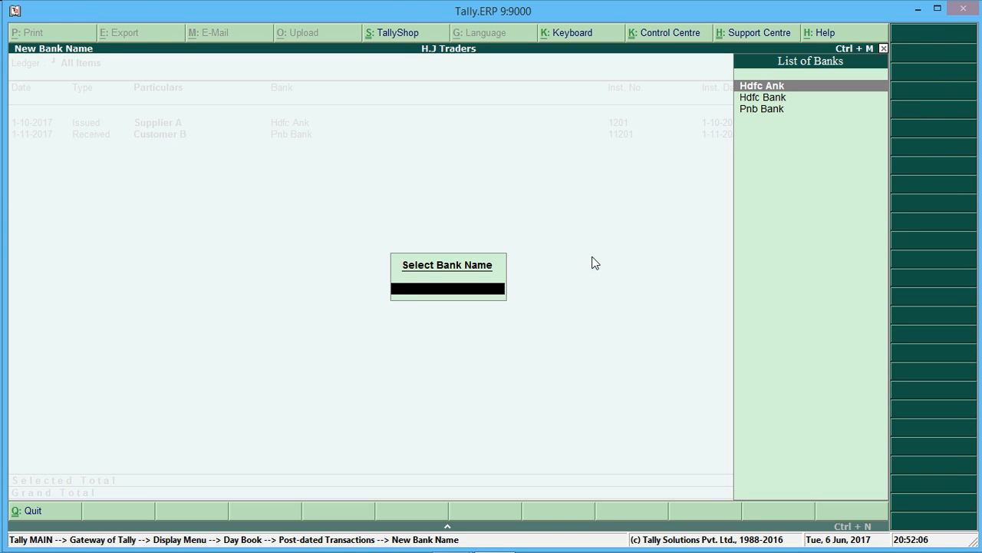
key(Escape)
key(Escape)
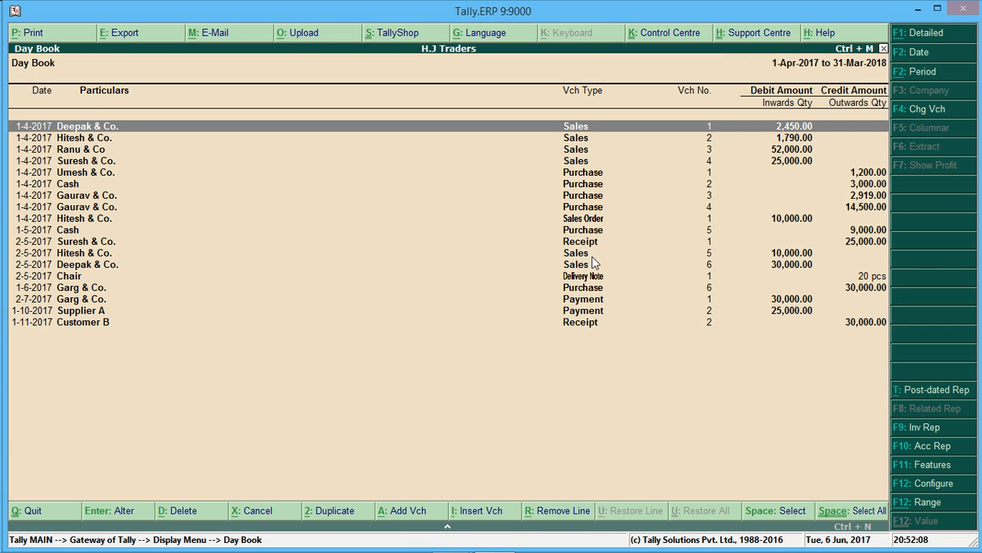
Step: Reopen the post-dated transactions report and view the date alteration option for the Supplier A cheque without entering a date
click(917, 390)
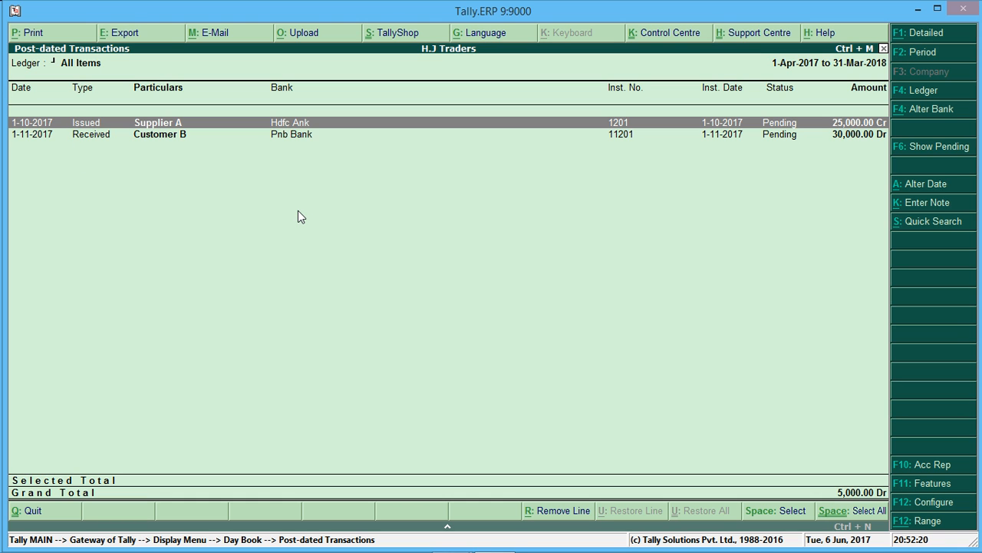
click(928, 184)
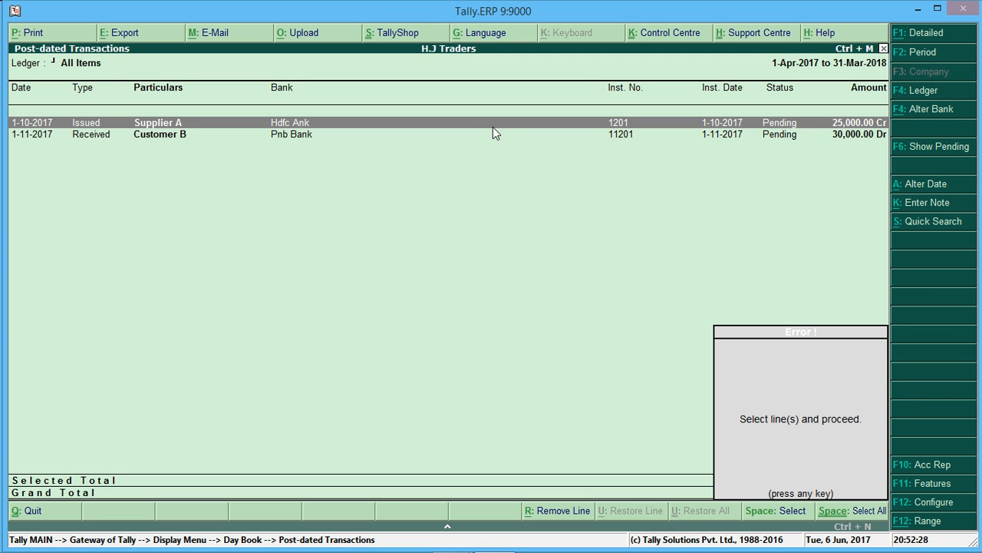
key(Escape)
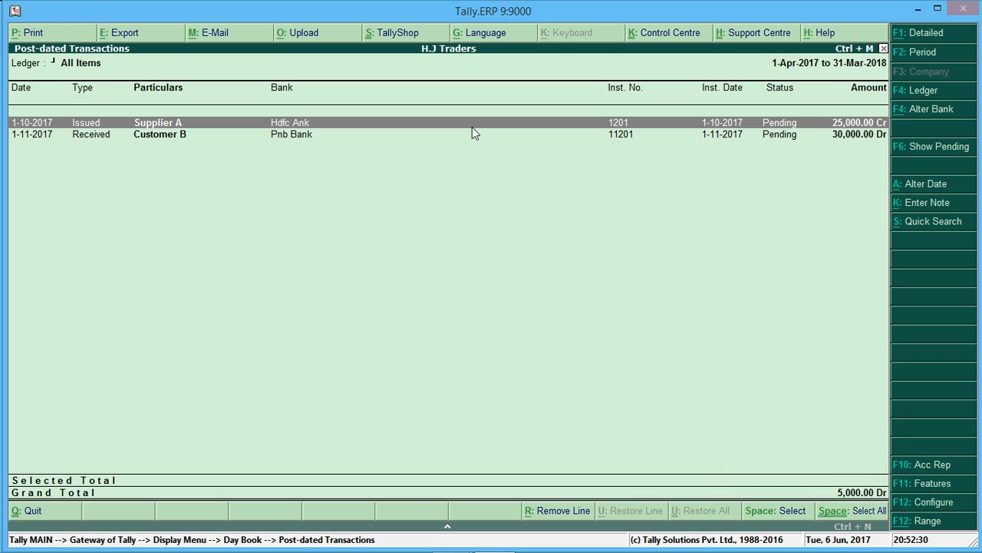
key(space)
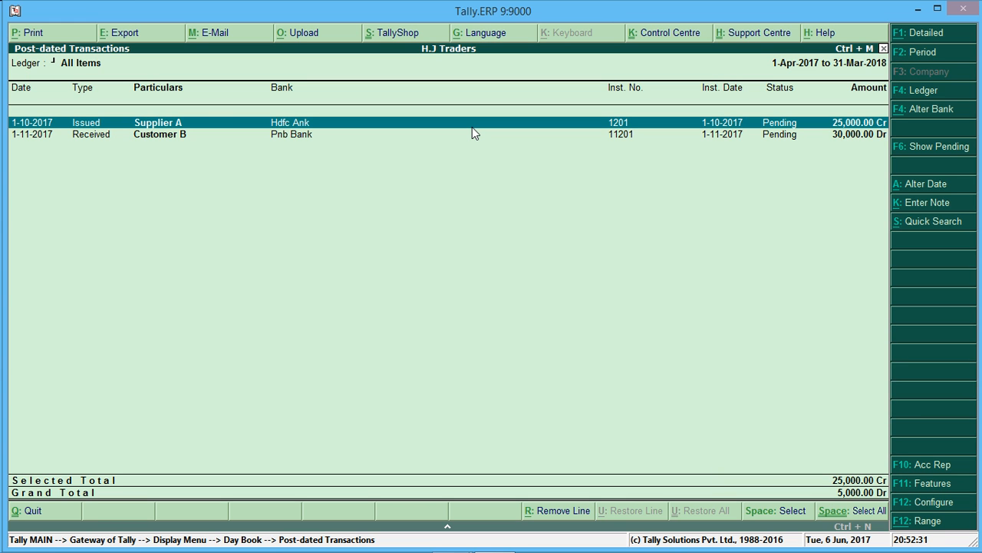
click(937, 182)
key(Escape)
key(Escape)
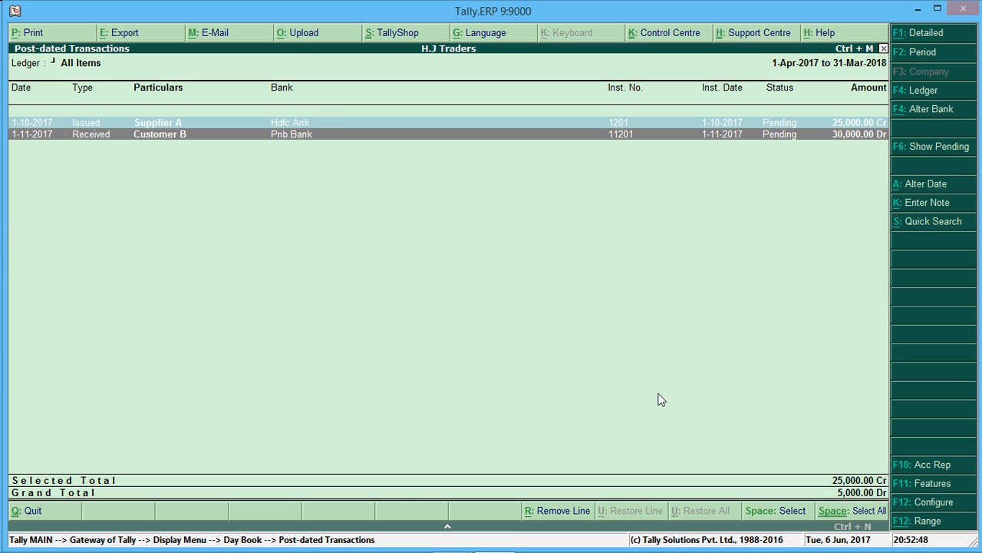
Step: Add the Customer B cheque to the selection, view the PDC note entry without writing one, and return to the Day Book
key(space)
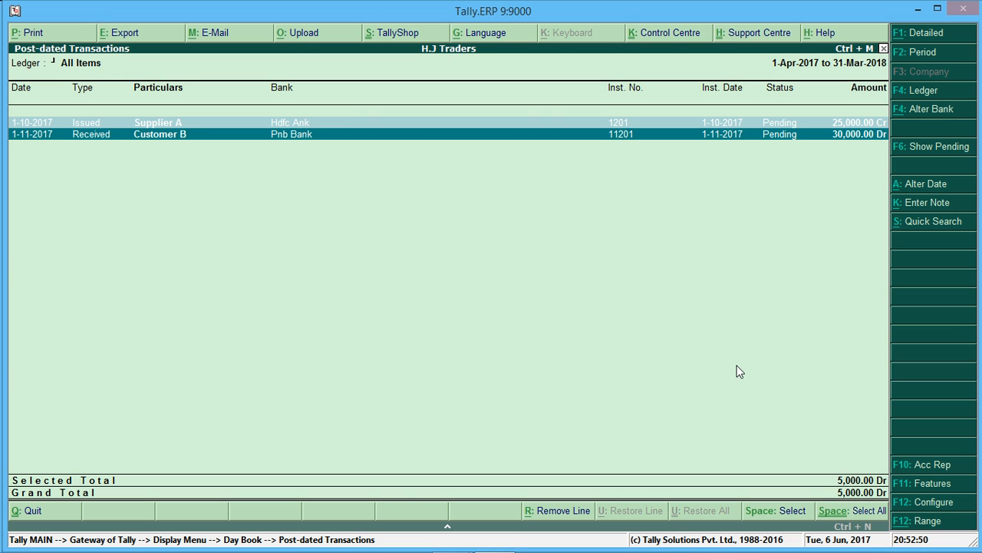
click(922, 208)
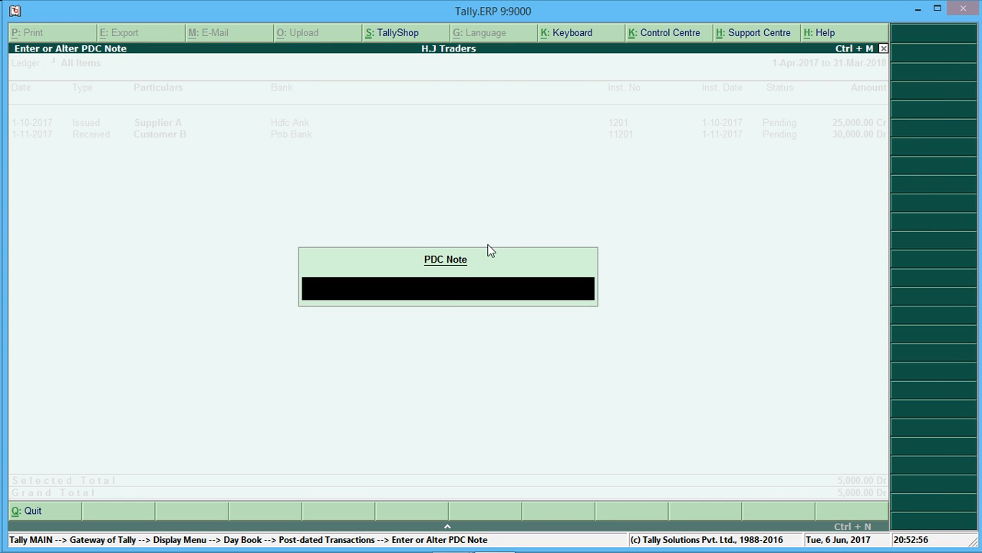
key(Escape)
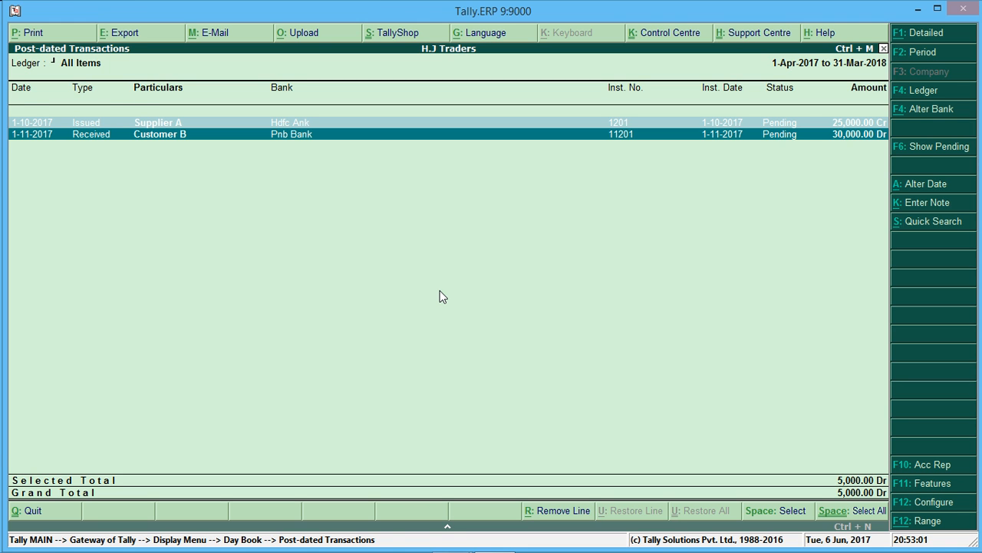
key(Return)
key(Escape)
key(Escape)
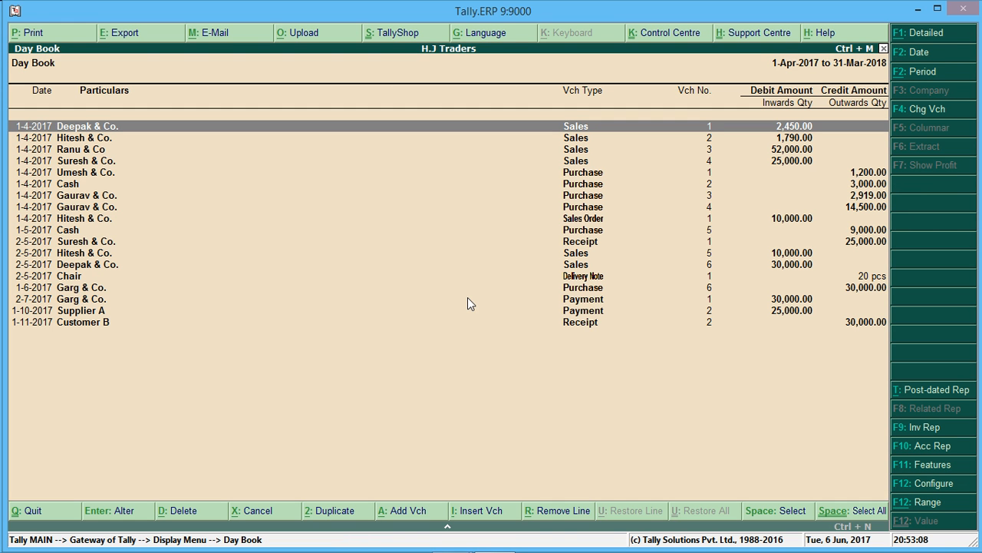
Step: From the post-dated transactions report, change the Supplier A payment voucher from post-dated to current and save it
click(921, 387)
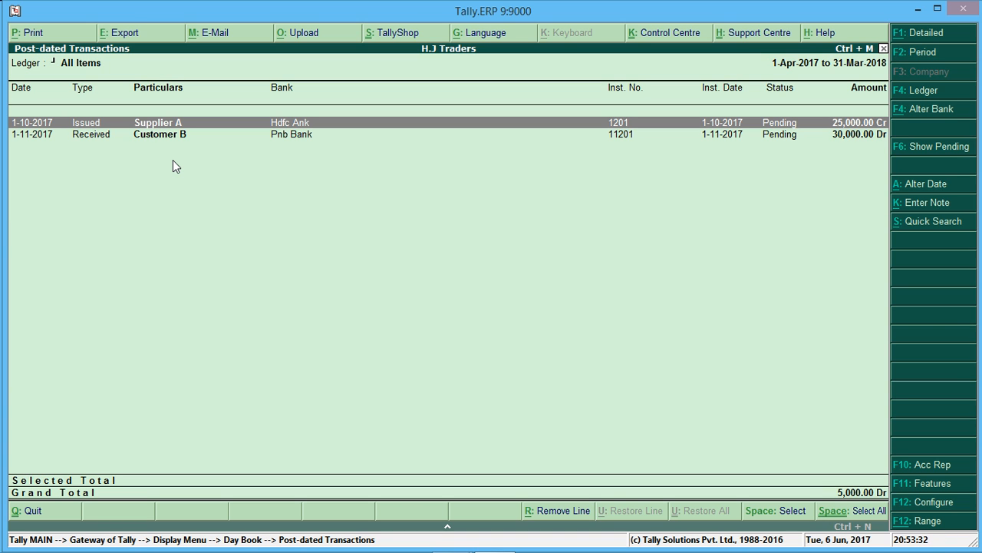
key(Return)
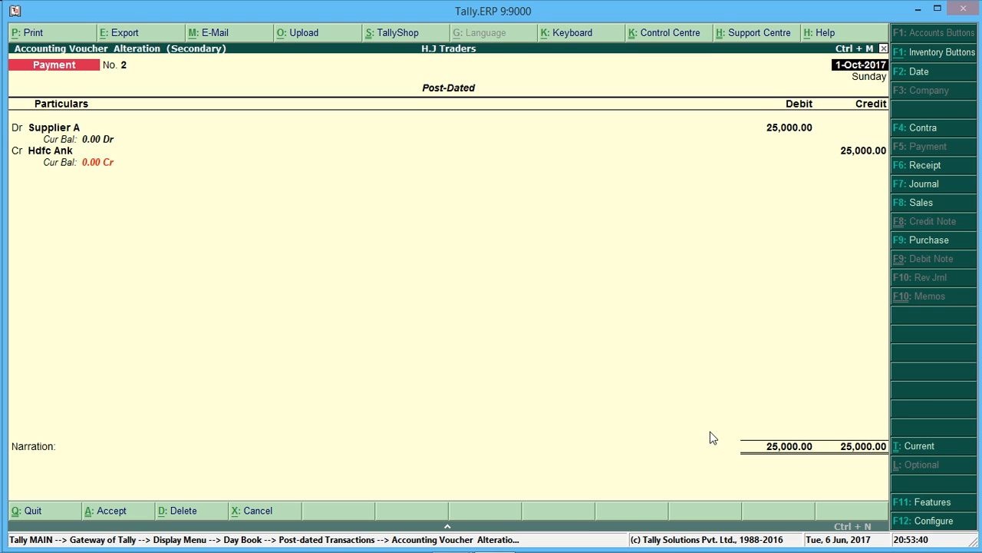
key(ctrl+t)
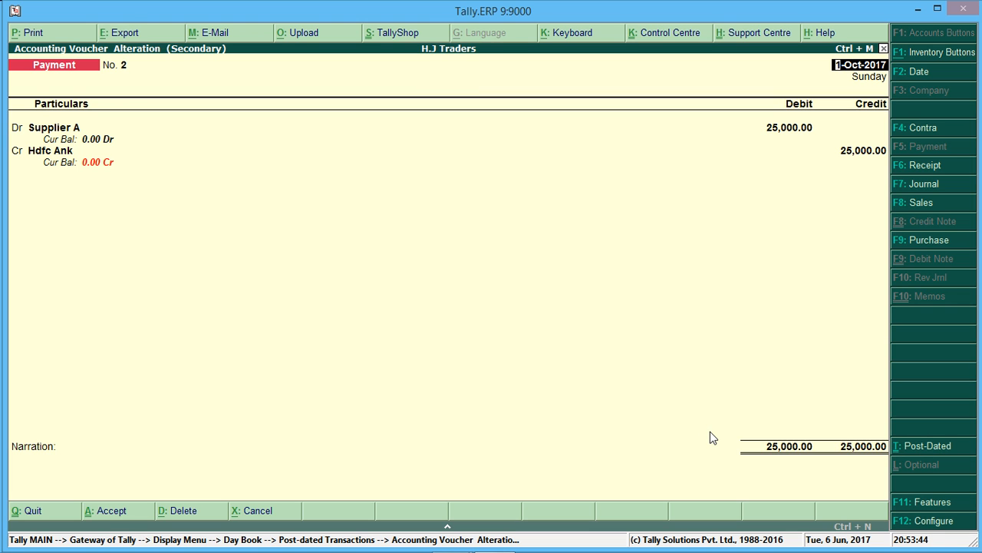
key(ctrl+a)
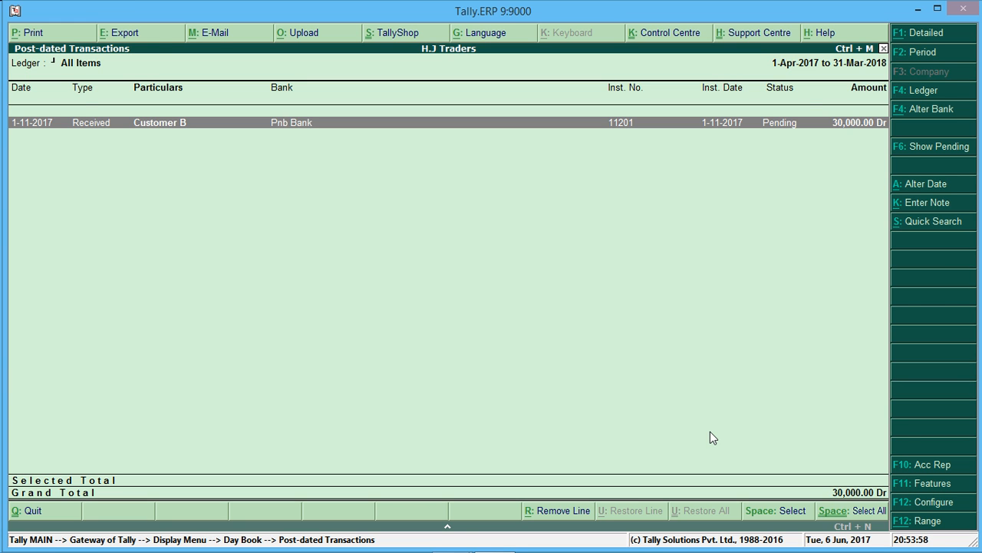
Step: Change the Customer B receipt voucher from post-dated to current, save it and leave the post-dated and Day Book reports
key(Return)
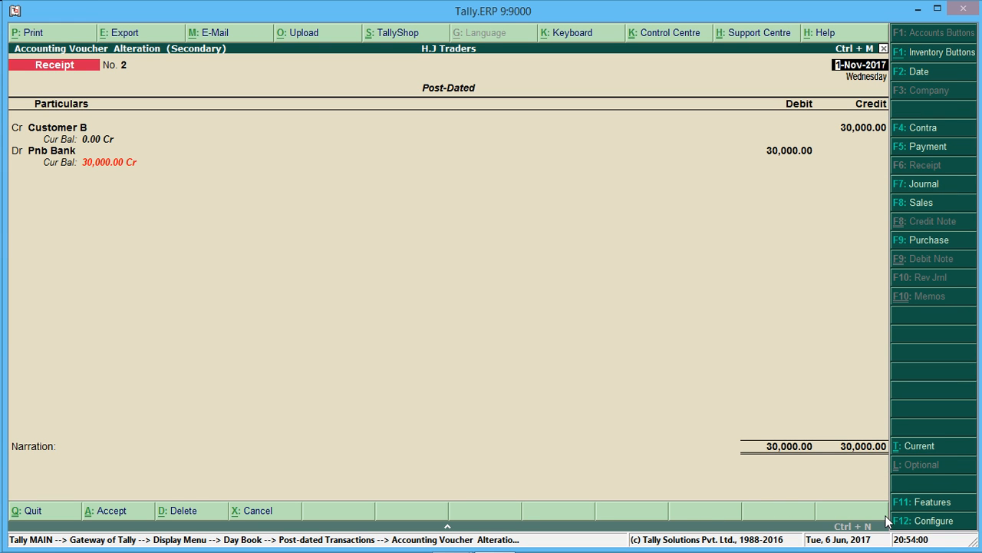
click(915, 446)
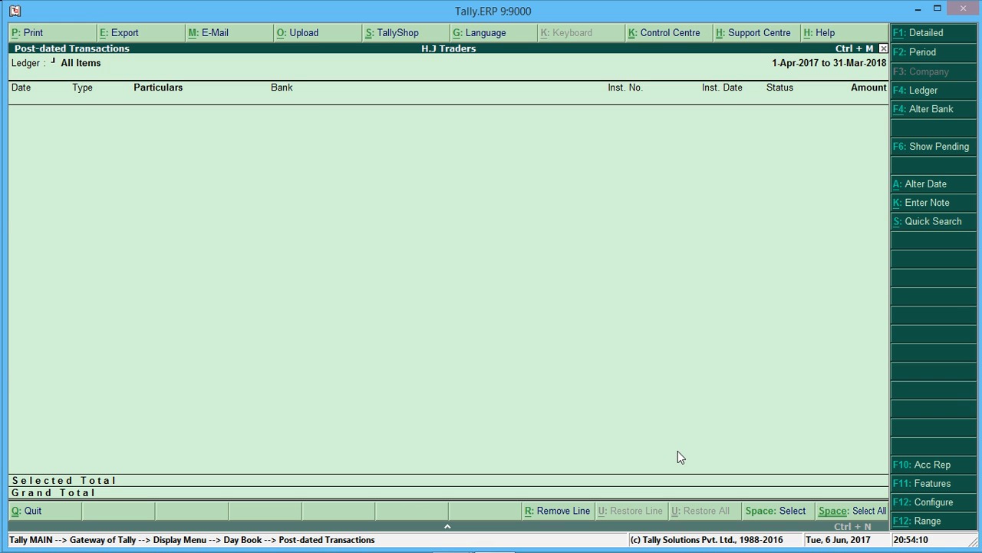
key(Escape)
key(Escape)
Step: Open the Pnb Bank ledger from Account Books to check the Customer B receipt entry
key(Down)
key(Down)
key(Up)
key(Return)
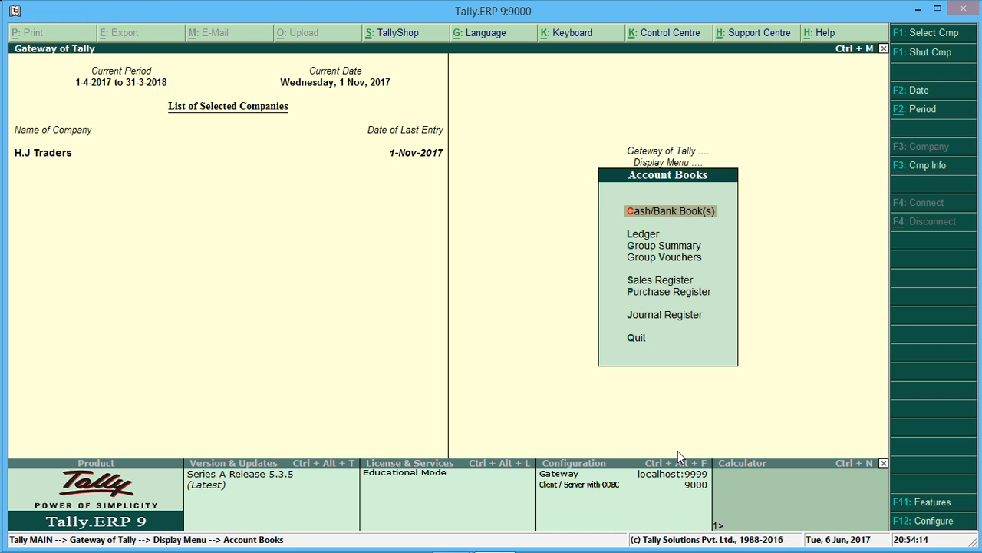
key(Down)
key(Return)
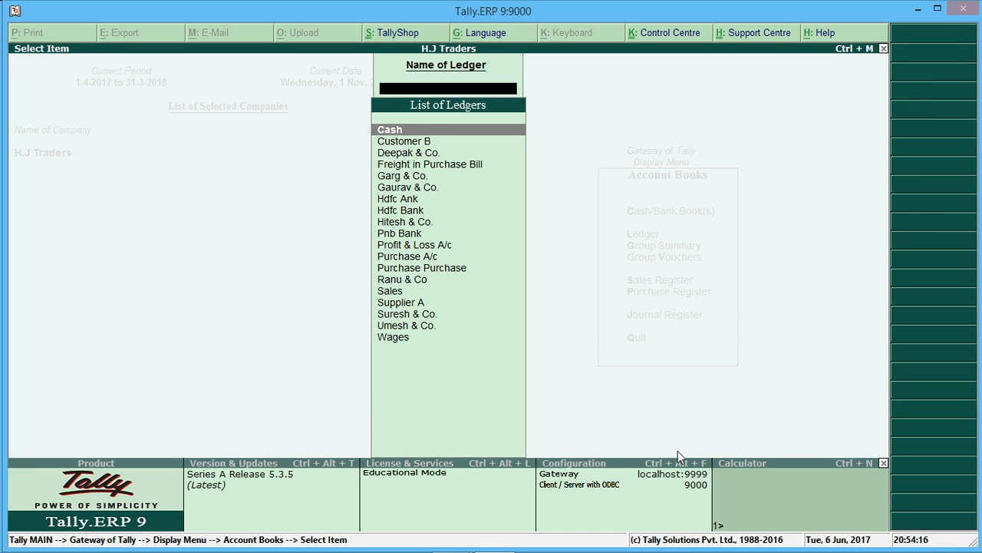
text(Pn)
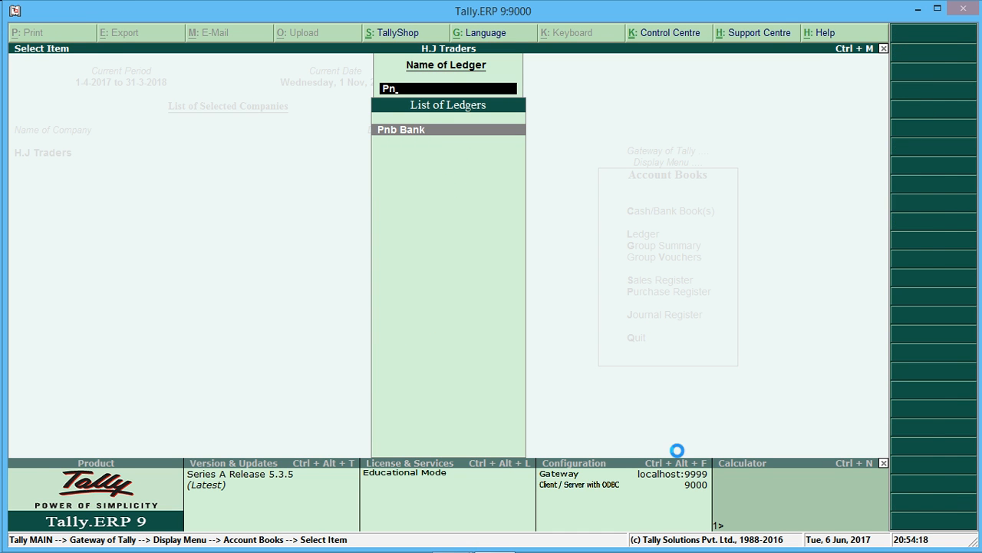
key(Return)
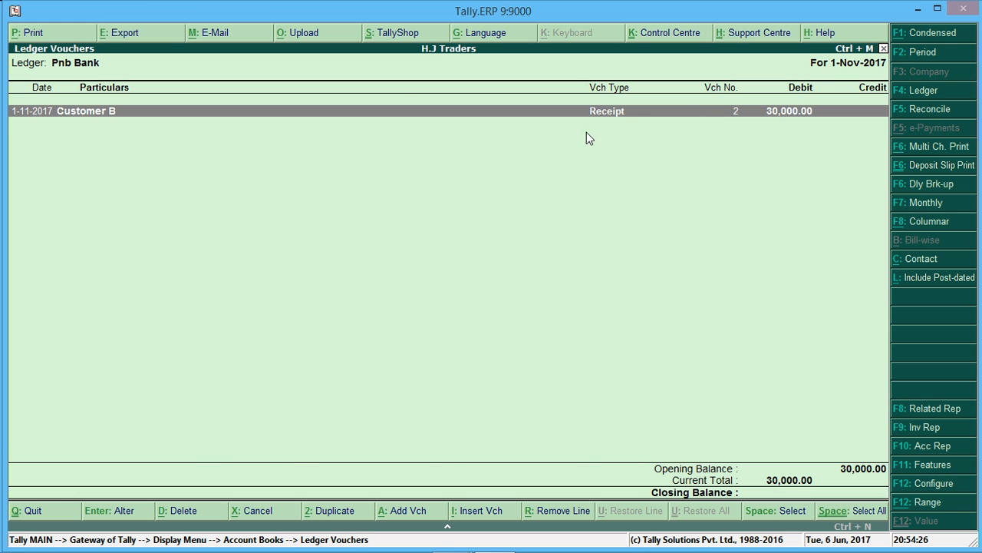
Step: Open the Hdfc Ank ledger to check the Supplier A payment entry, and return to the Gateway of Tally
key(Escape)
text(Hdf)
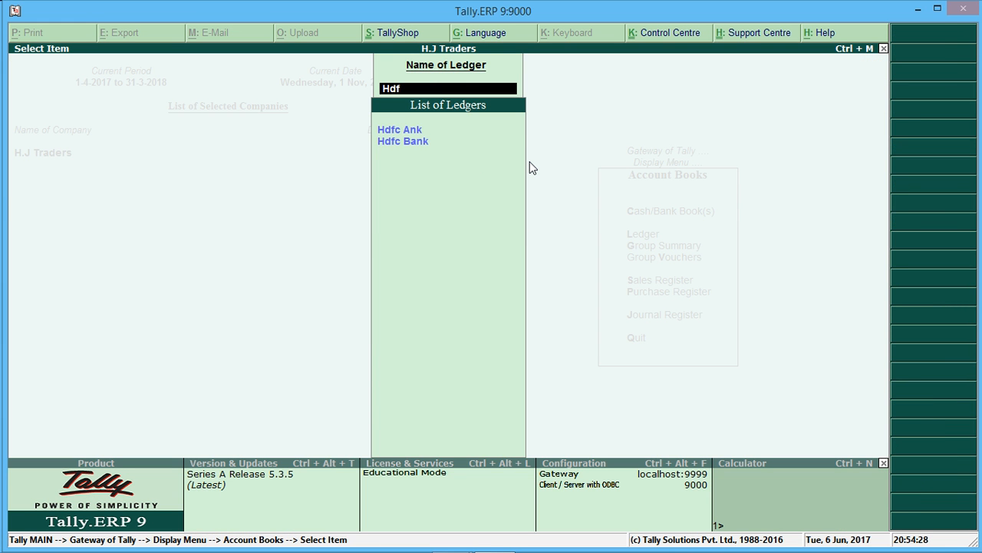
key(Return)
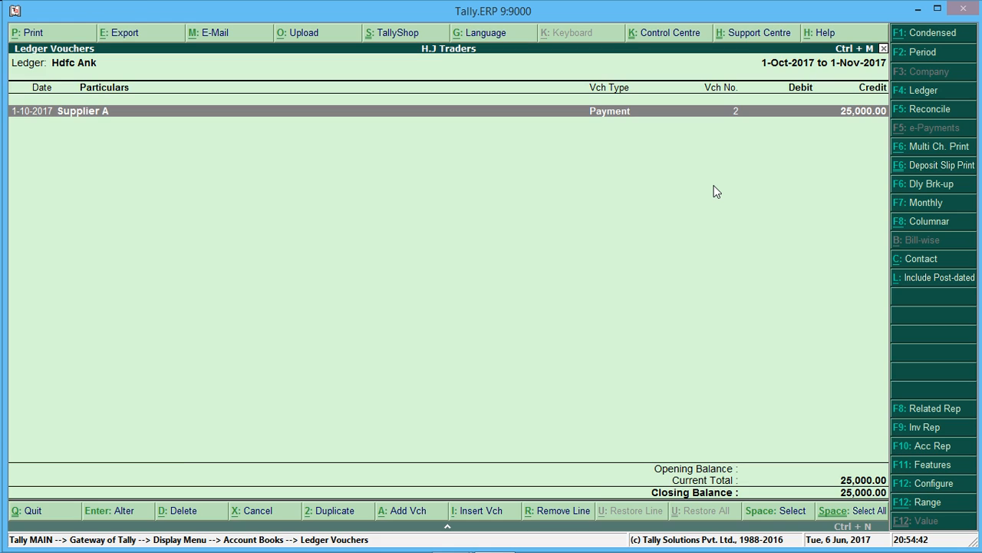
key(Escape)
key(Escape)
key(Escape)
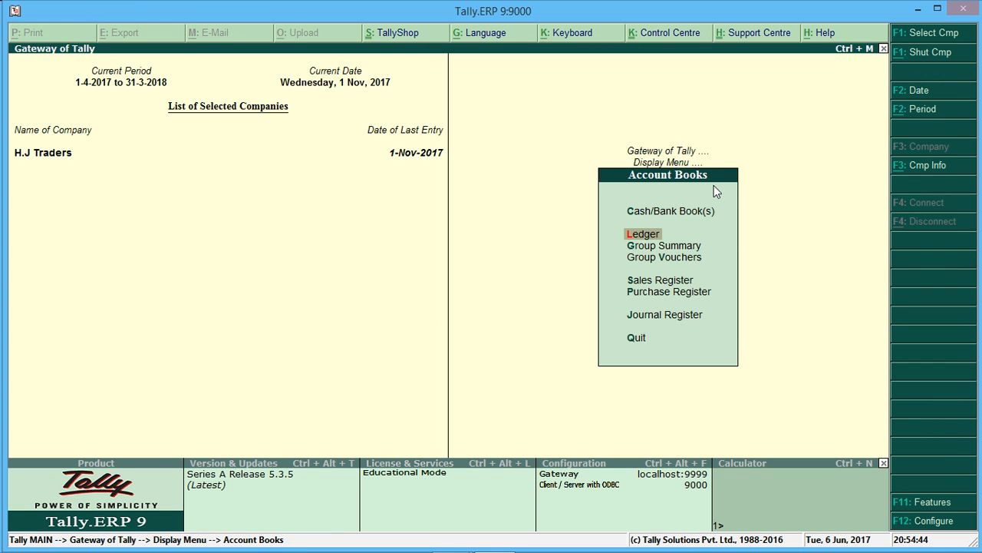
key(Escape)
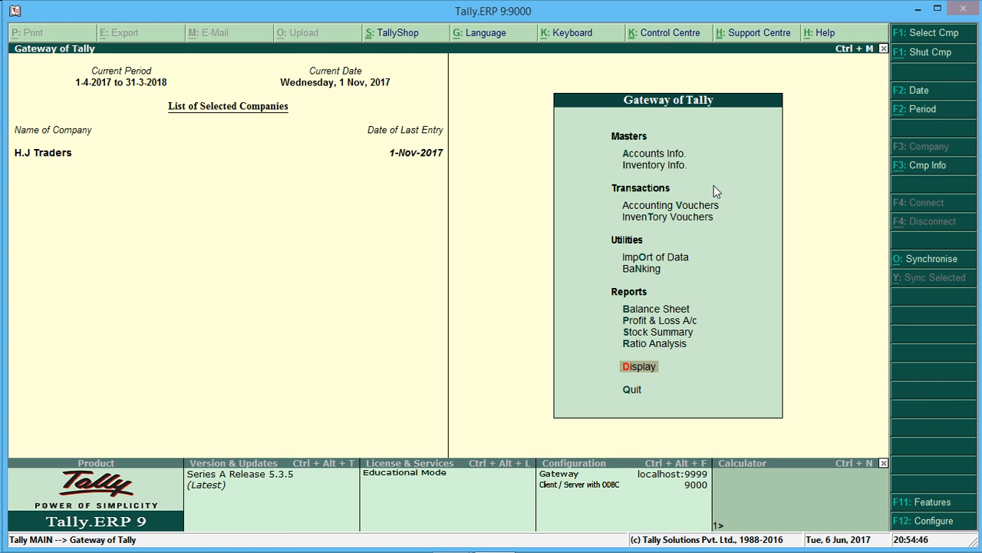